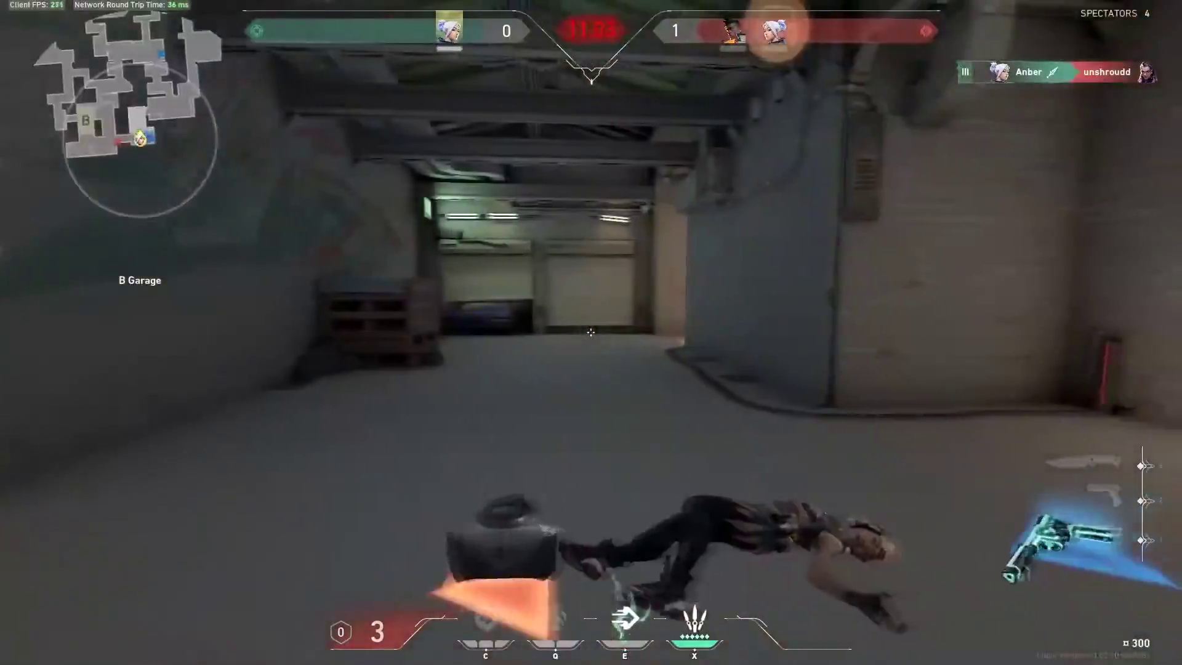
{"action": "key", "text": "w"}
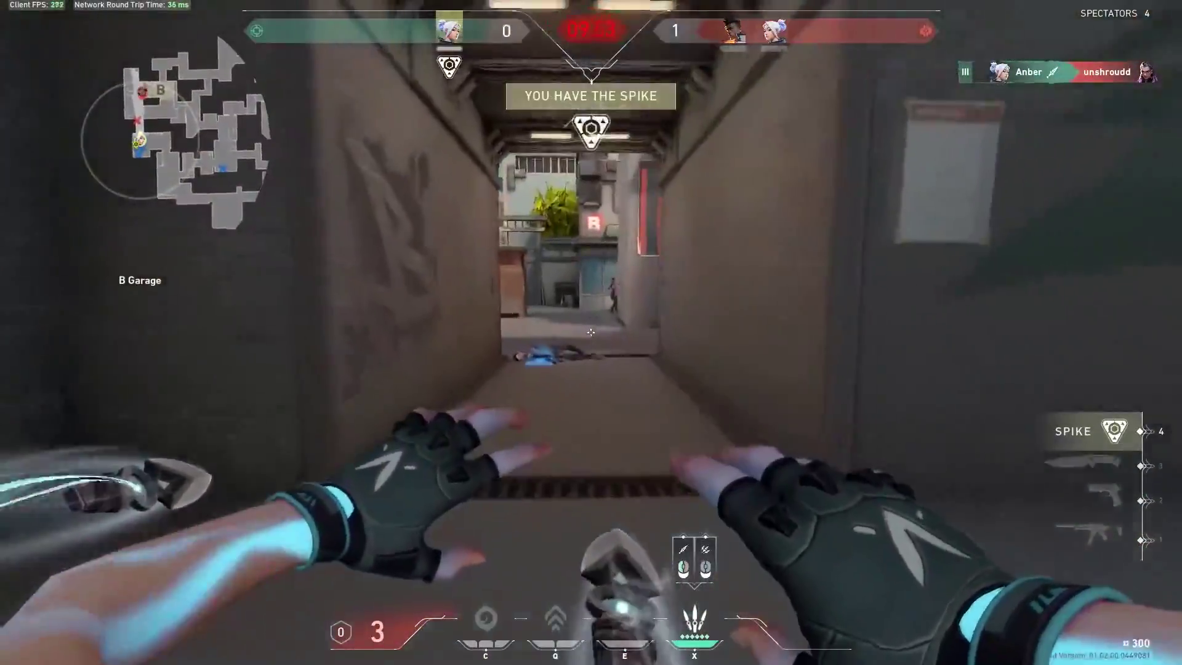
{"action": "left_click", "coordinate": [590, 332]}
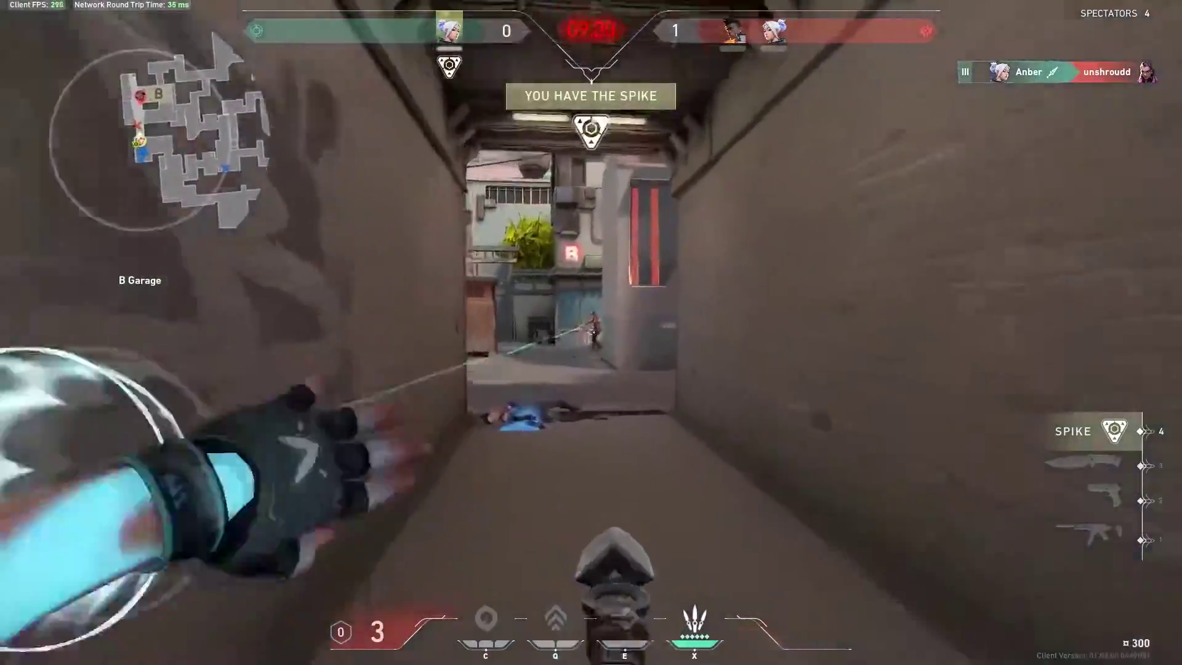
{"action": "key", "text": "Tab"}
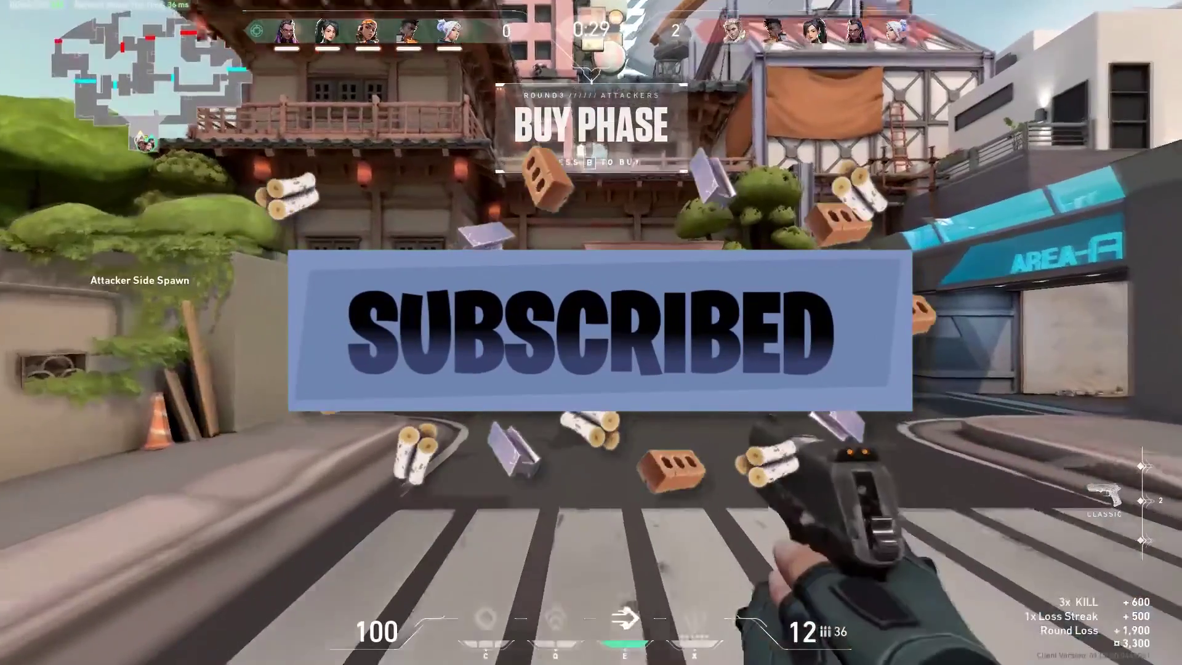
{"action": "key", "text": "b"}
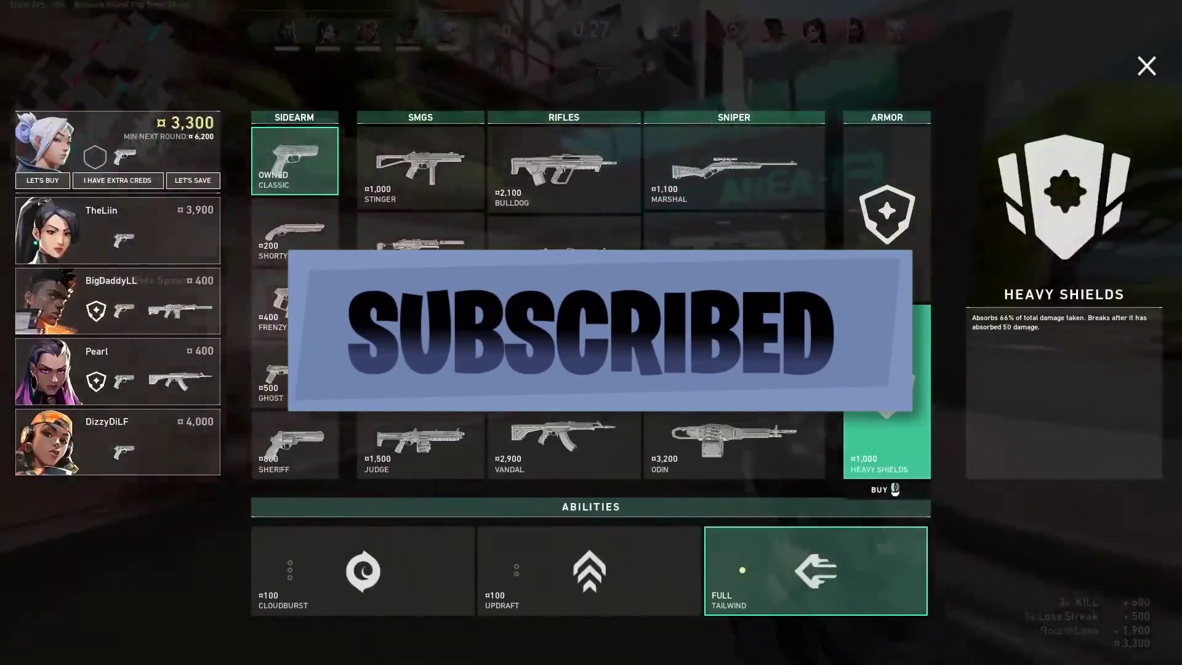
{"action": "key", "text": "b"}
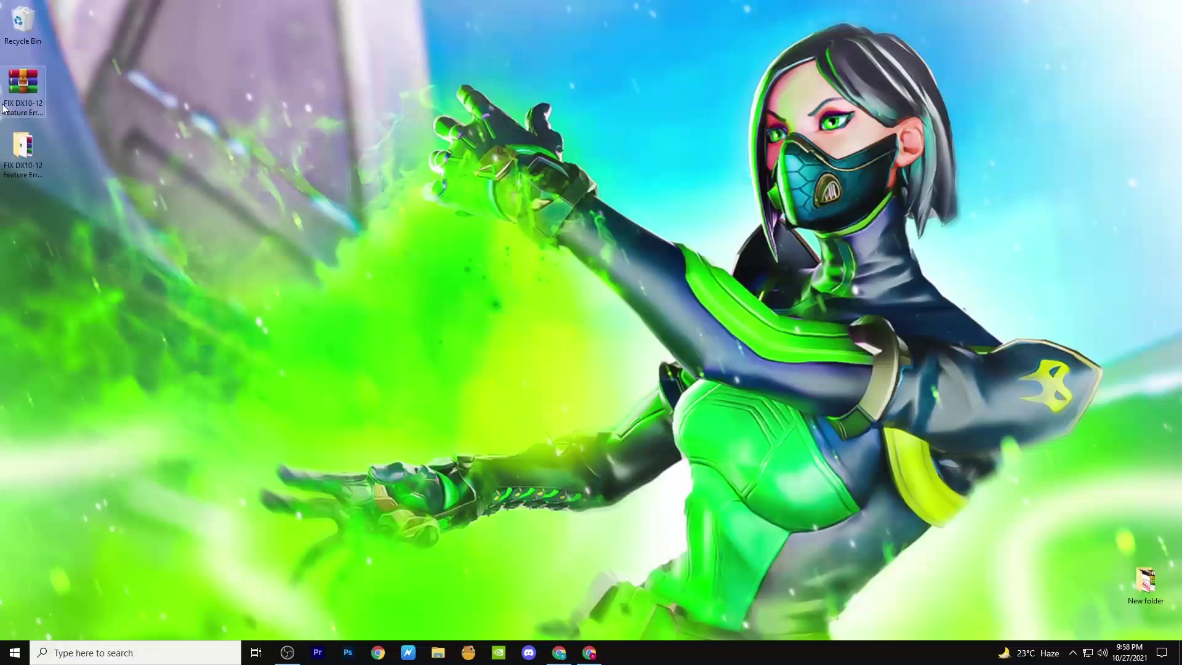
Move the FIX DX10-12 archive to the upper middle of the desktop
{"action": "left_click_drag", "start_coordinate": [23, 87], "coordinate": [566, 173]}
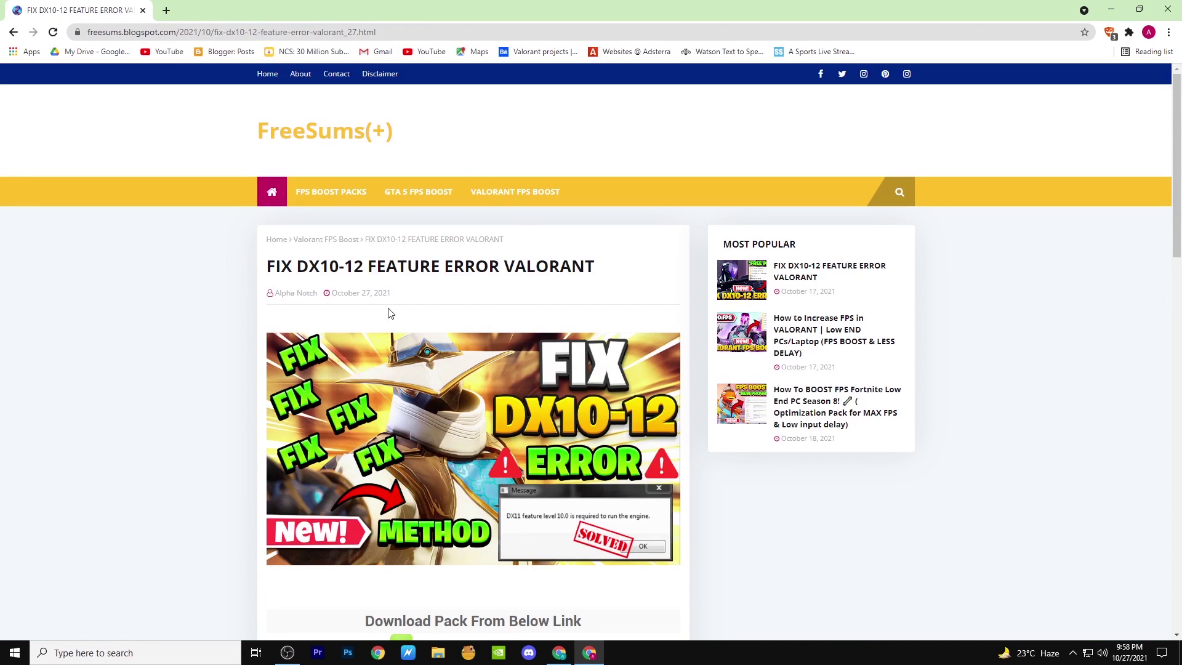
Unlock the pack's download link on the FIX DX10-12 article via the subscribe link, and open the Google Drive download page
{"action": "scroll", "coordinate": [434, 397], "scroll_direction": "down", "scroll_amount": 3}
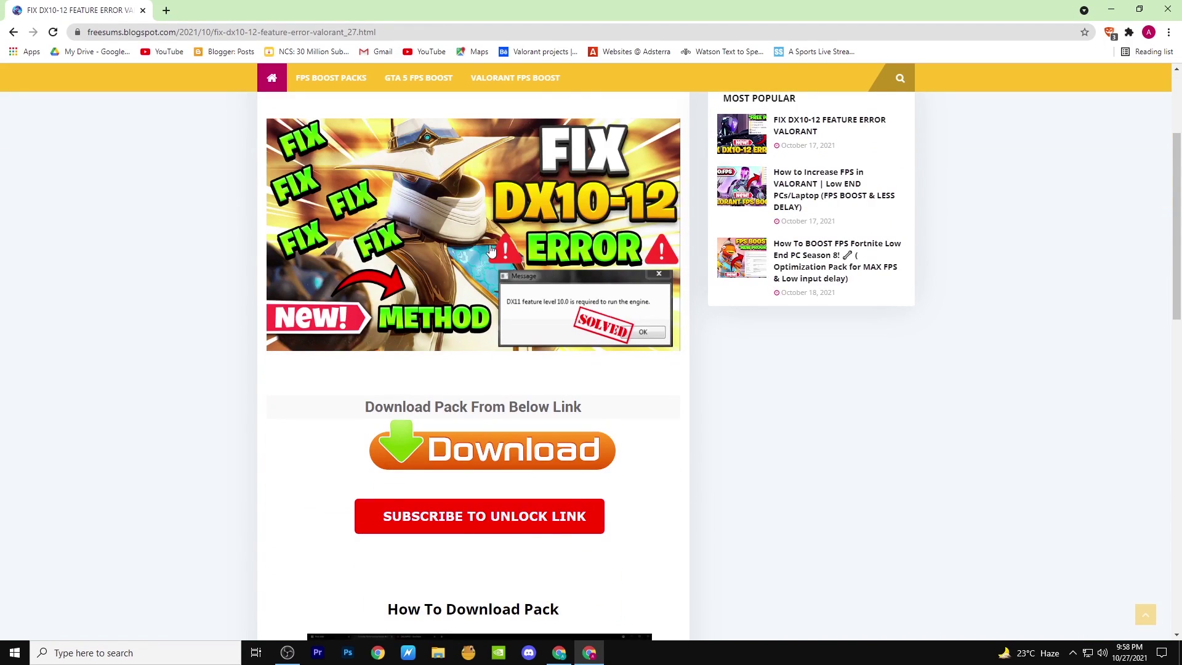
{"action": "scroll", "coordinate": [478, 246], "scroll_direction": "down", "scroll_amount": 2}
{"action": "left_click", "coordinate": [478, 390]}
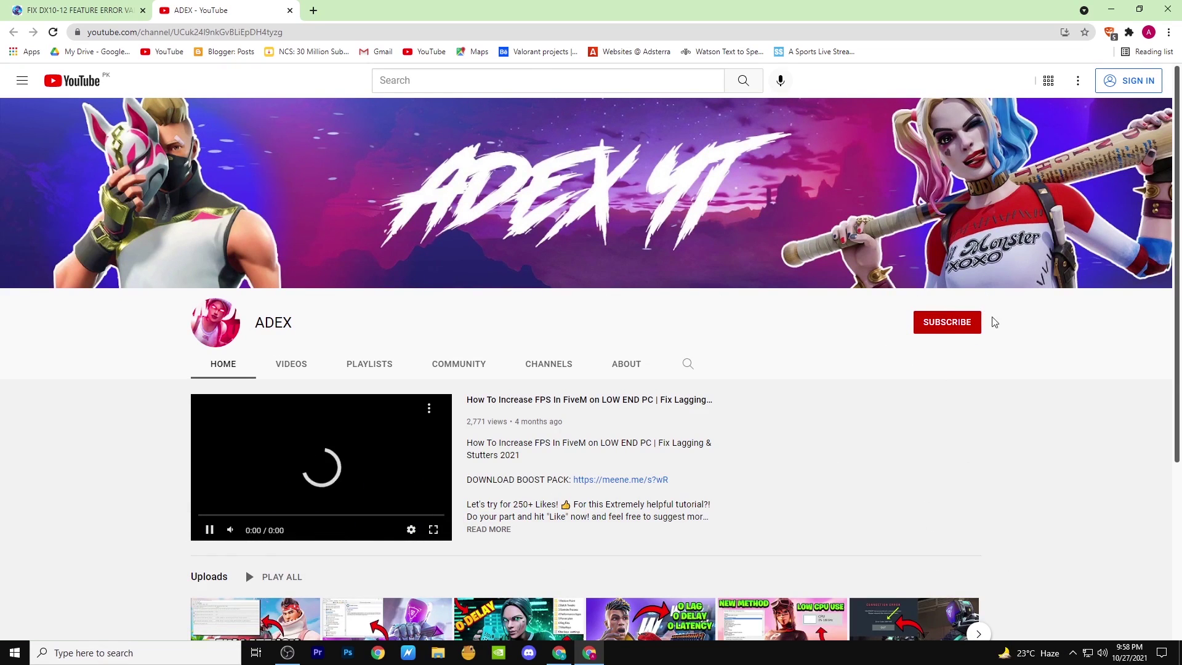
{"action": "left_click", "coordinate": [15, 6]}
{"action": "scroll", "coordinate": [413, 382], "scroll_direction": "down", "scroll_amount": 4}
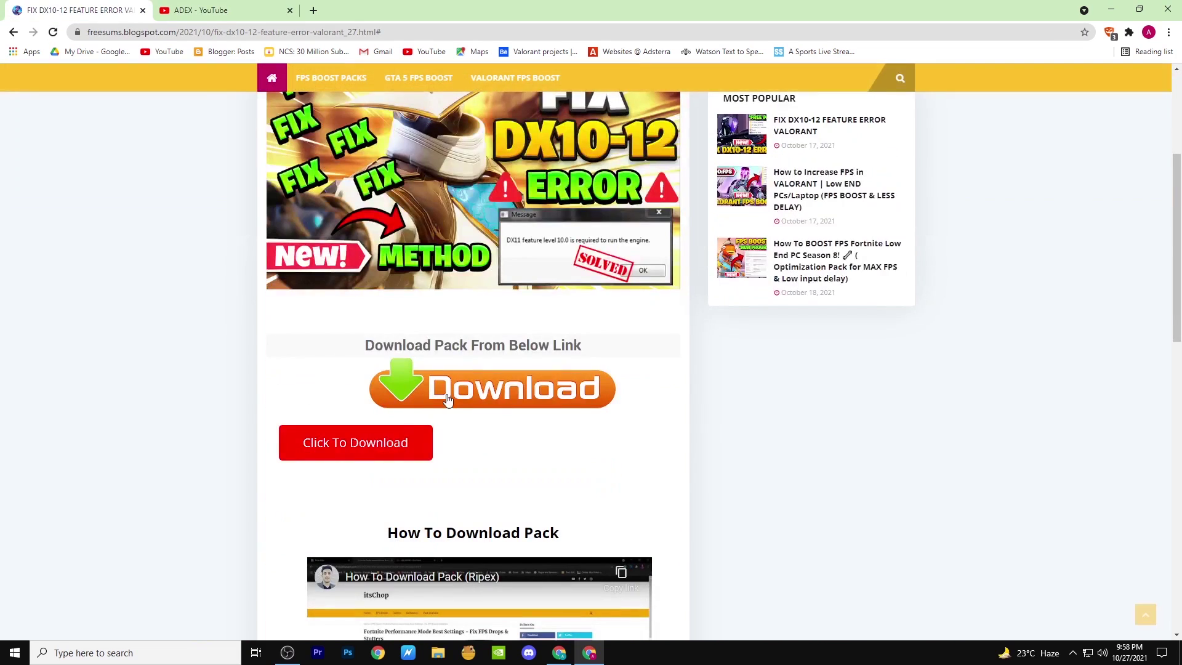
{"action": "left_click", "coordinate": [307, 447]}
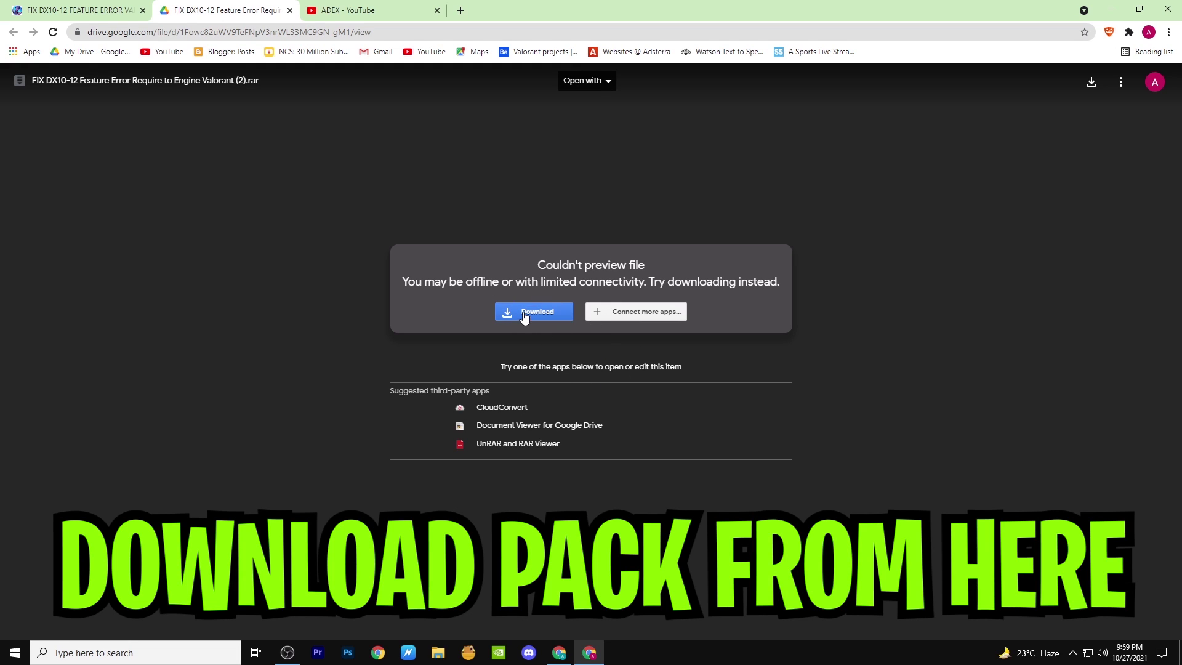
Minimize the browser and place the extracted FIX DX10-12 folder beside the archive on the desktop
{"action": "left_click", "coordinate": [1111, 8]}
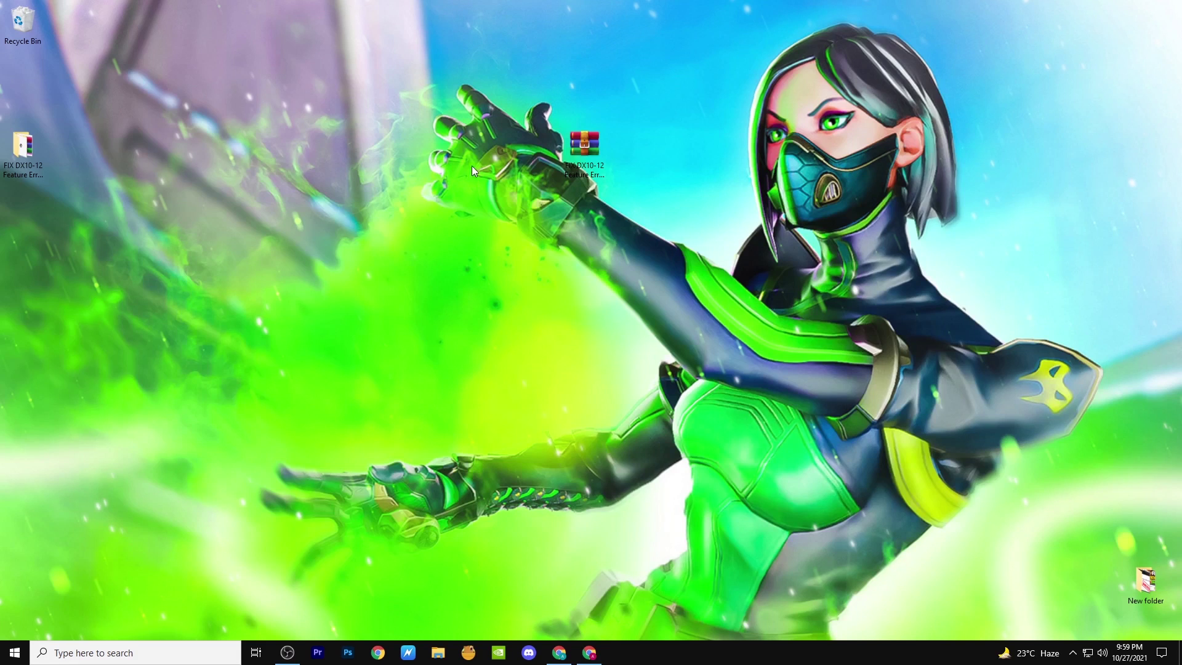
{"action": "right_click", "coordinate": [583, 142]}
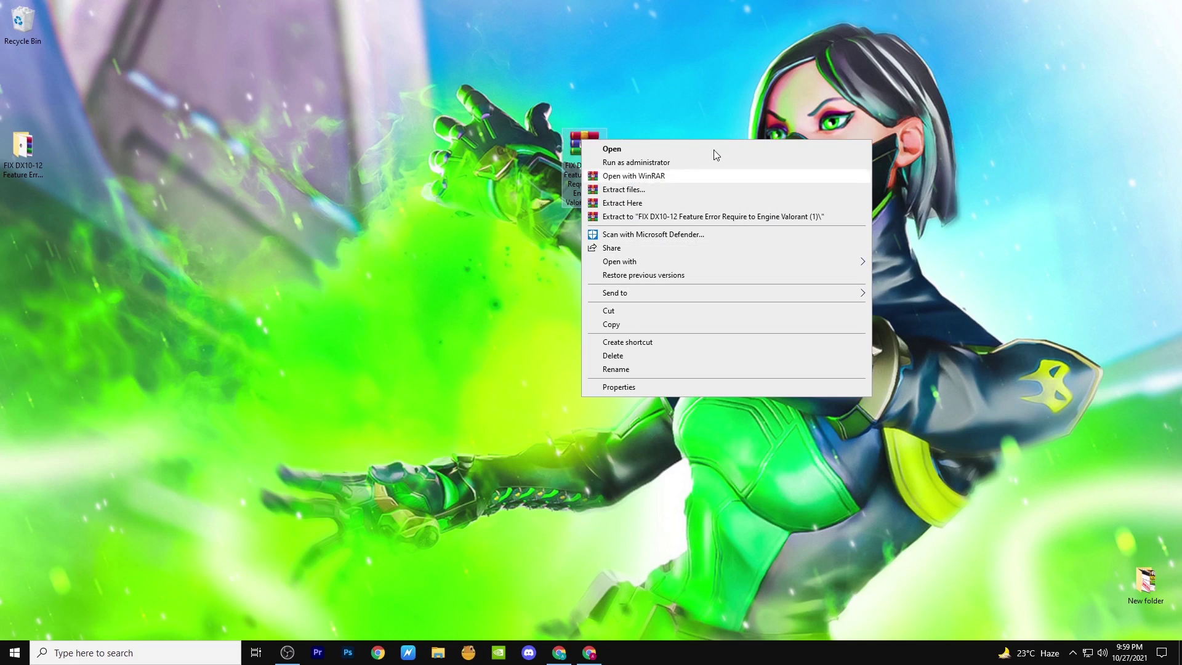
{"action": "left_click_drag", "start_coordinate": [19, 154], "coordinate": [653, 132]}
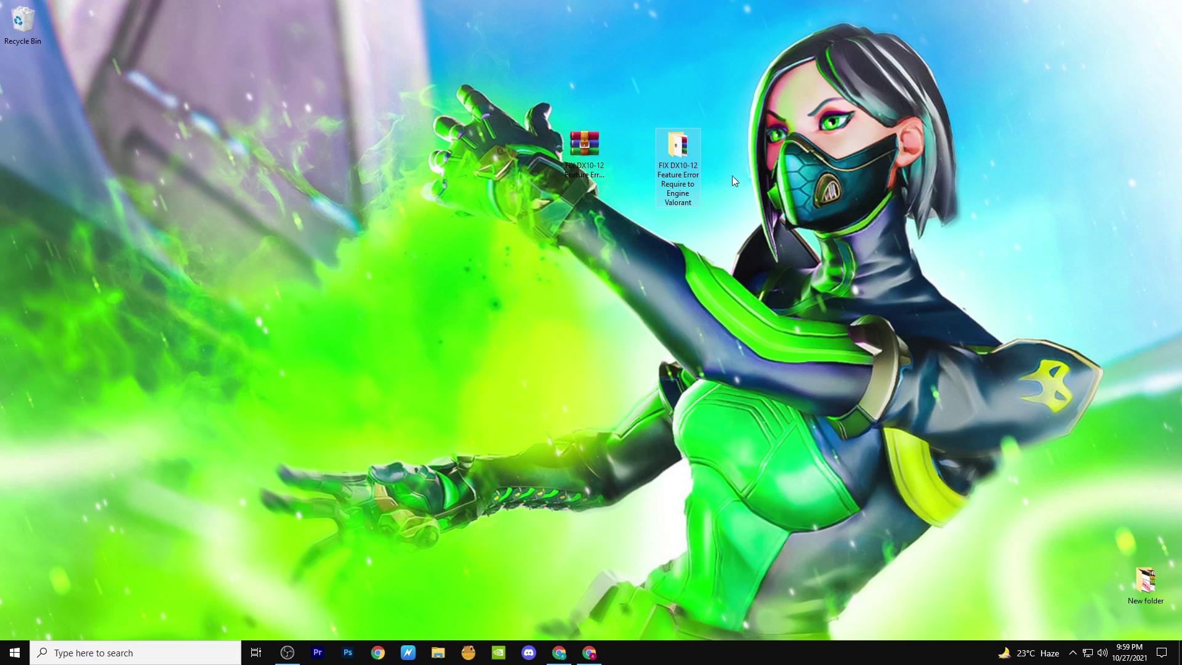
Search Windows for VALORANT, open its file location, and open the properties of the VALORANT shortcut
{"action": "left_click", "coordinate": [136, 653]}
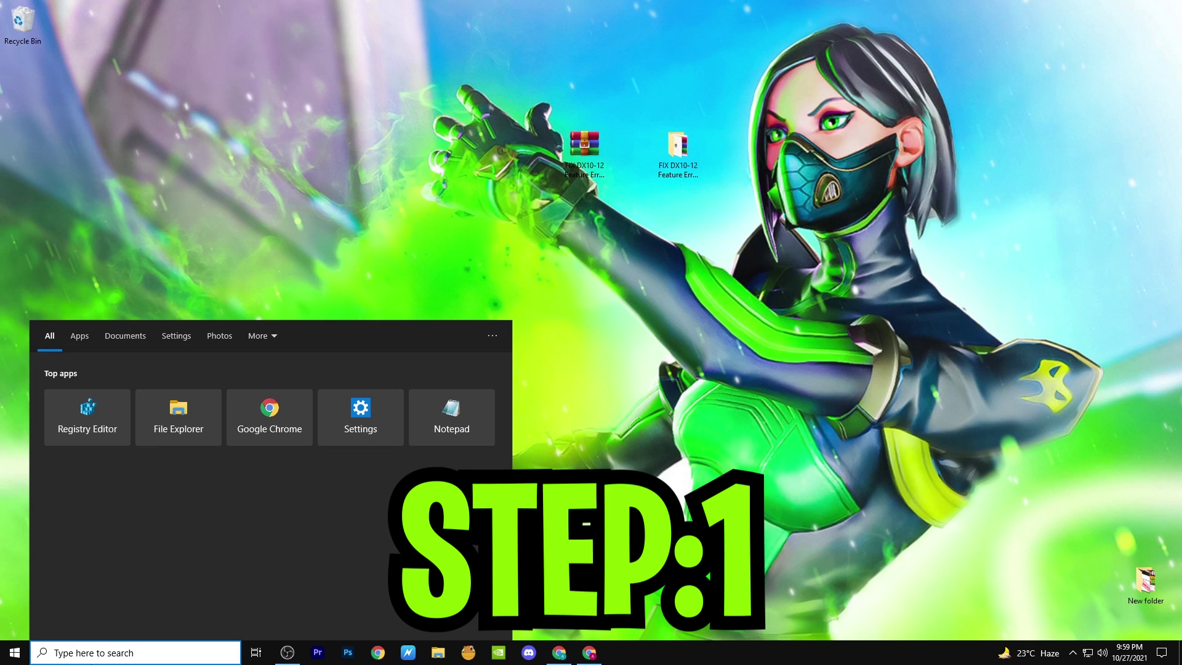
{"action": "type", "text": "VALO"}
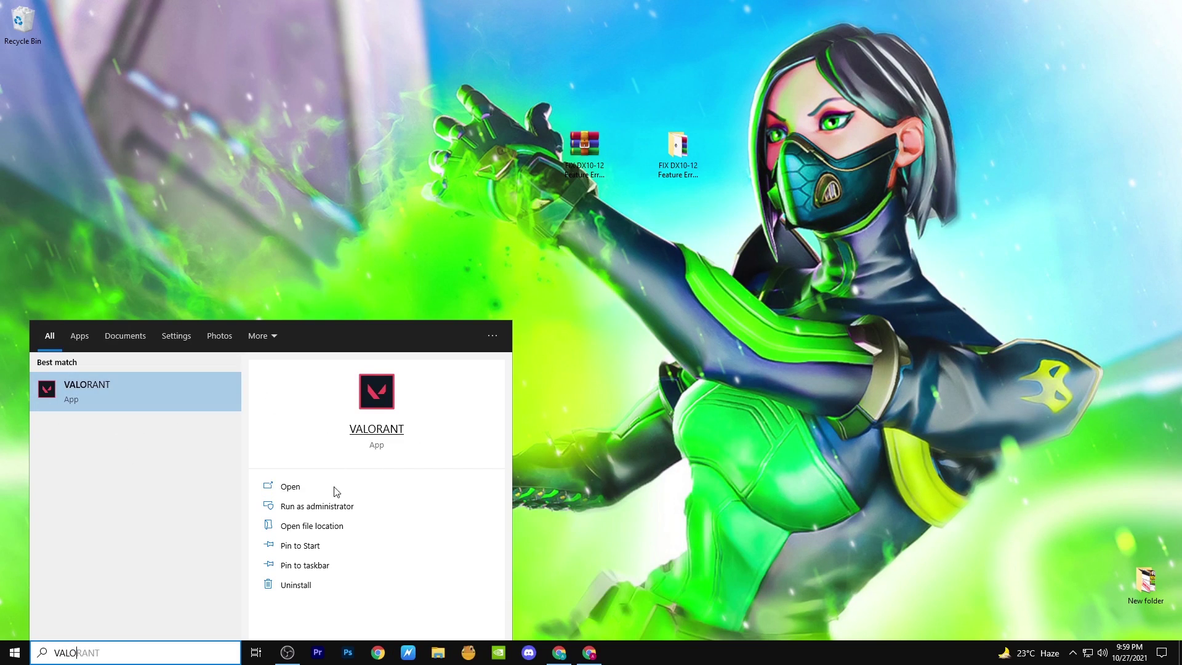
{"action": "left_click", "coordinate": [298, 526]}
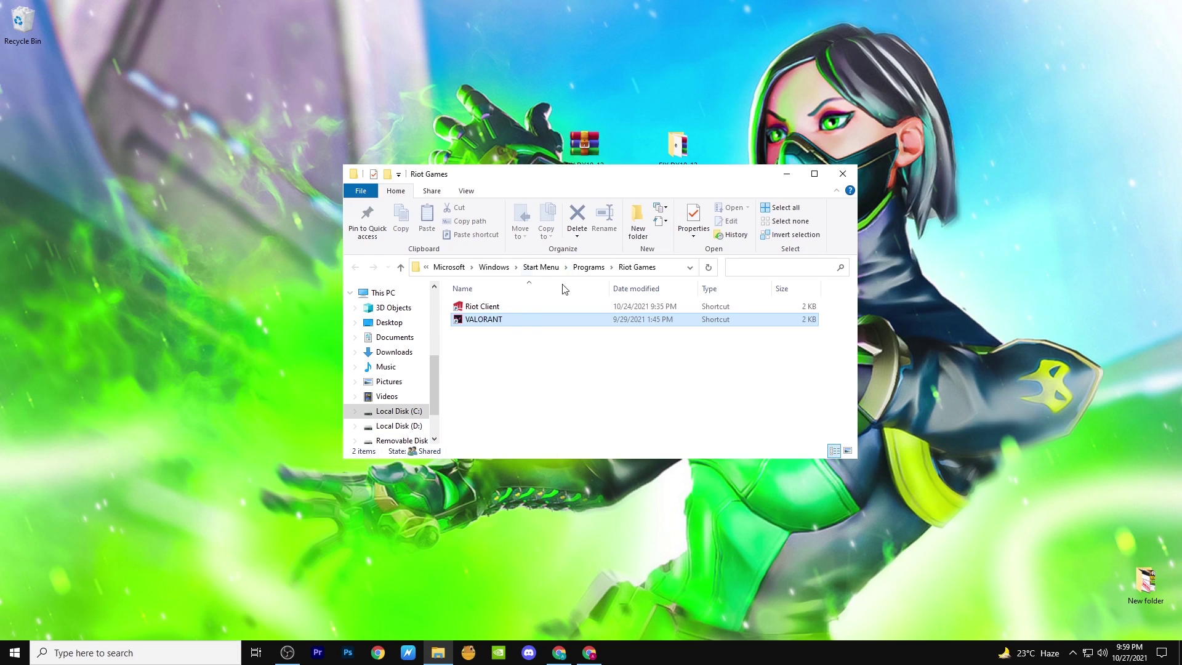
{"action": "right_click", "coordinate": [503, 323]}
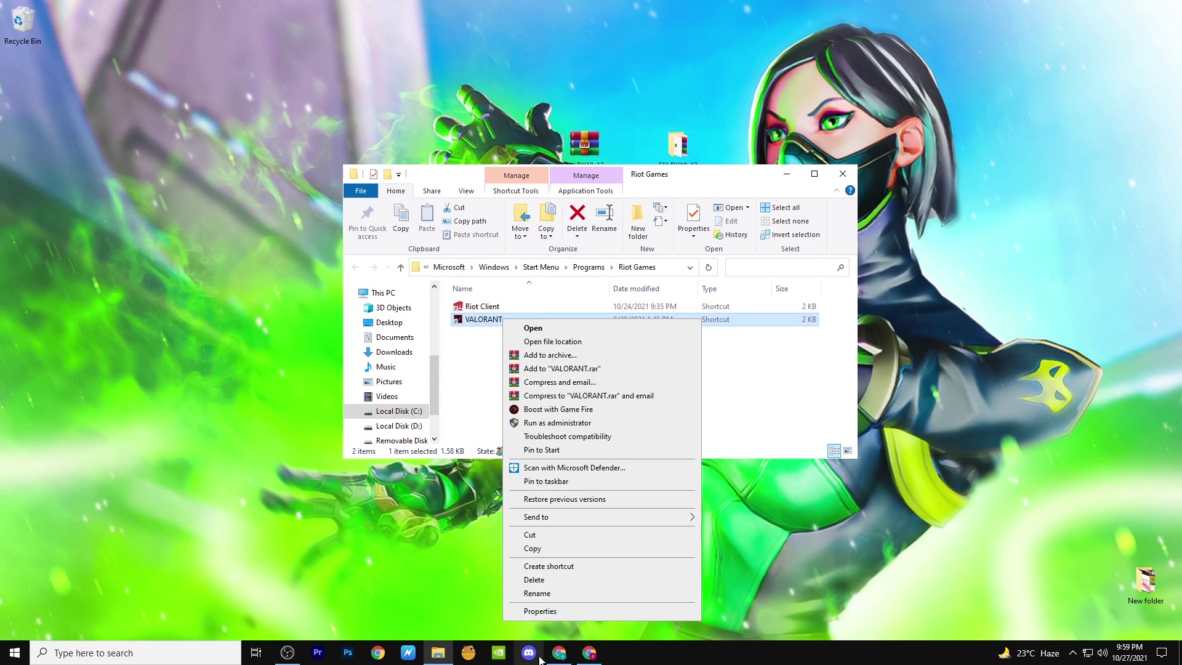
{"action": "left_click", "coordinate": [645, 615]}
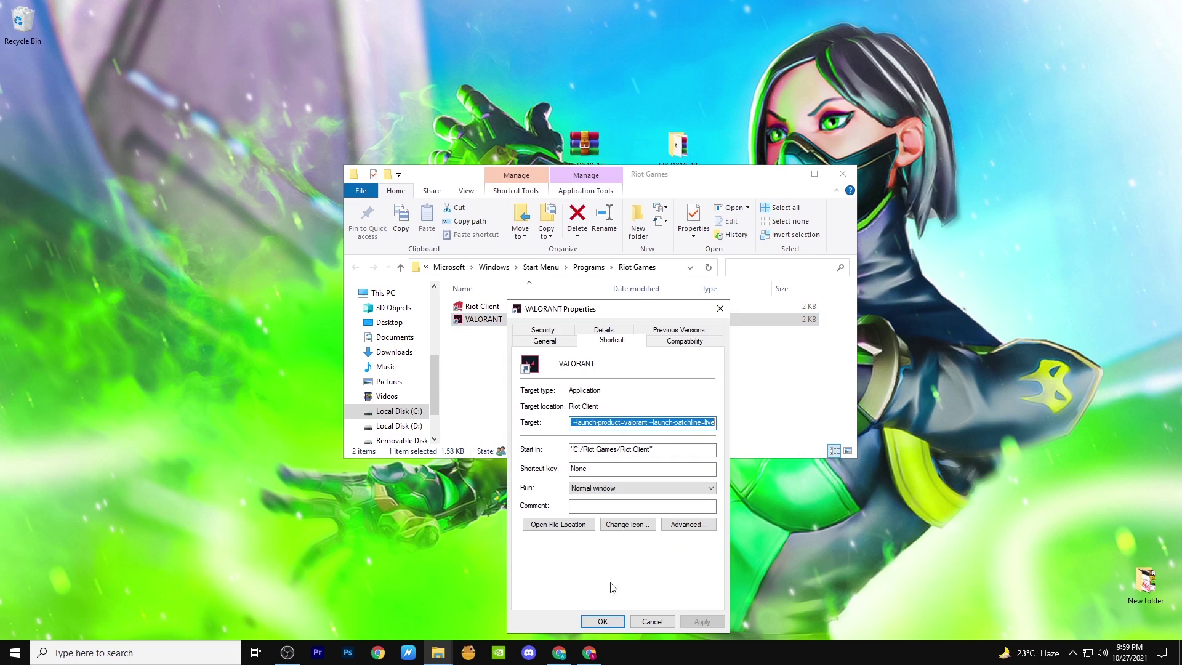
{"action": "left_click_drag", "start_coordinate": [651, 313], "coordinate": [579, 228]}
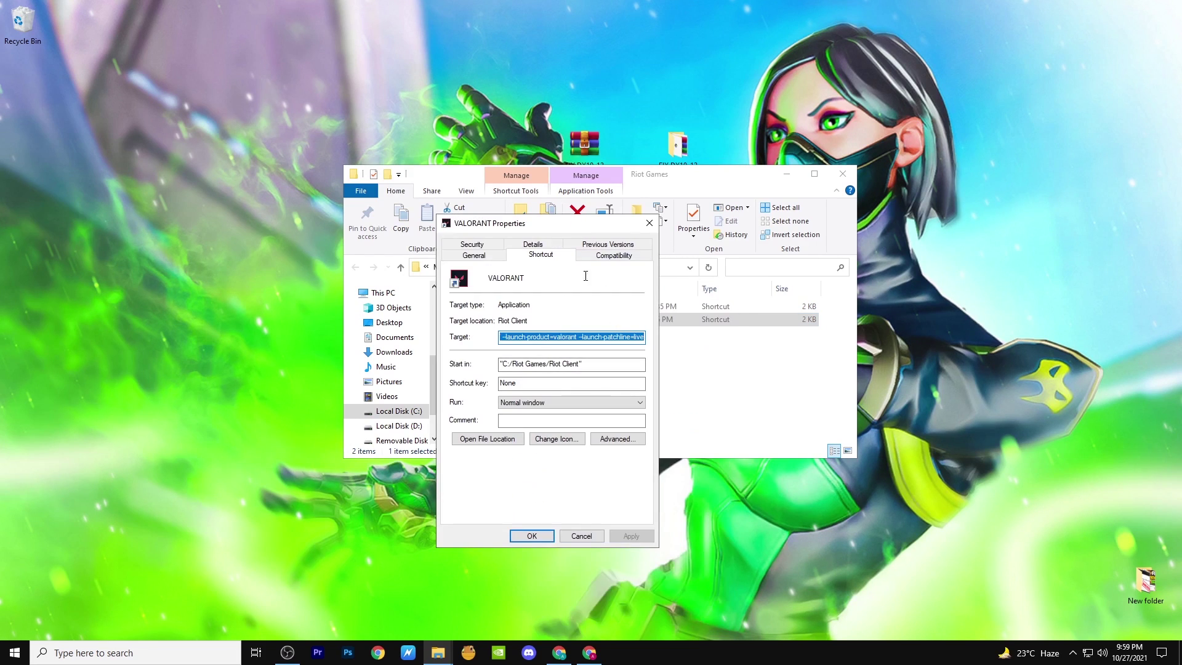
Set the VALORANT shortcut to run in compatibility mode for Windows 8 and disable fullscreen optimizations
{"action": "left_click", "coordinate": [613, 256]}
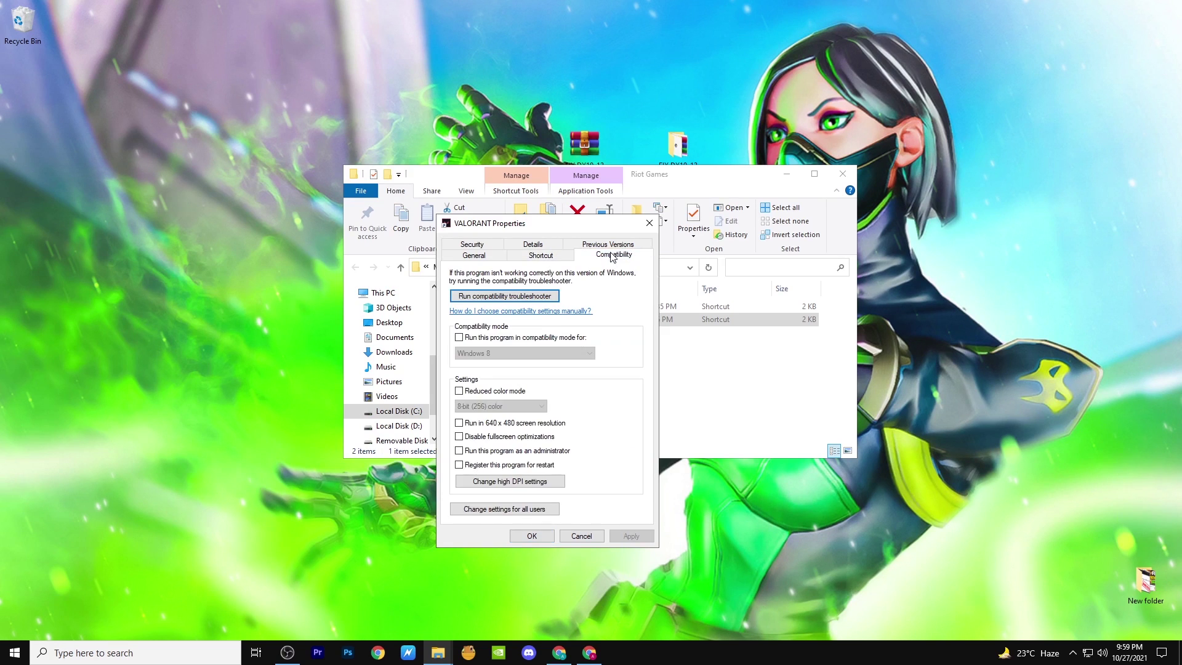
{"action": "left_click", "coordinate": [459, 337]}
{"action": "left_click", "coordinate": [561, 352]}
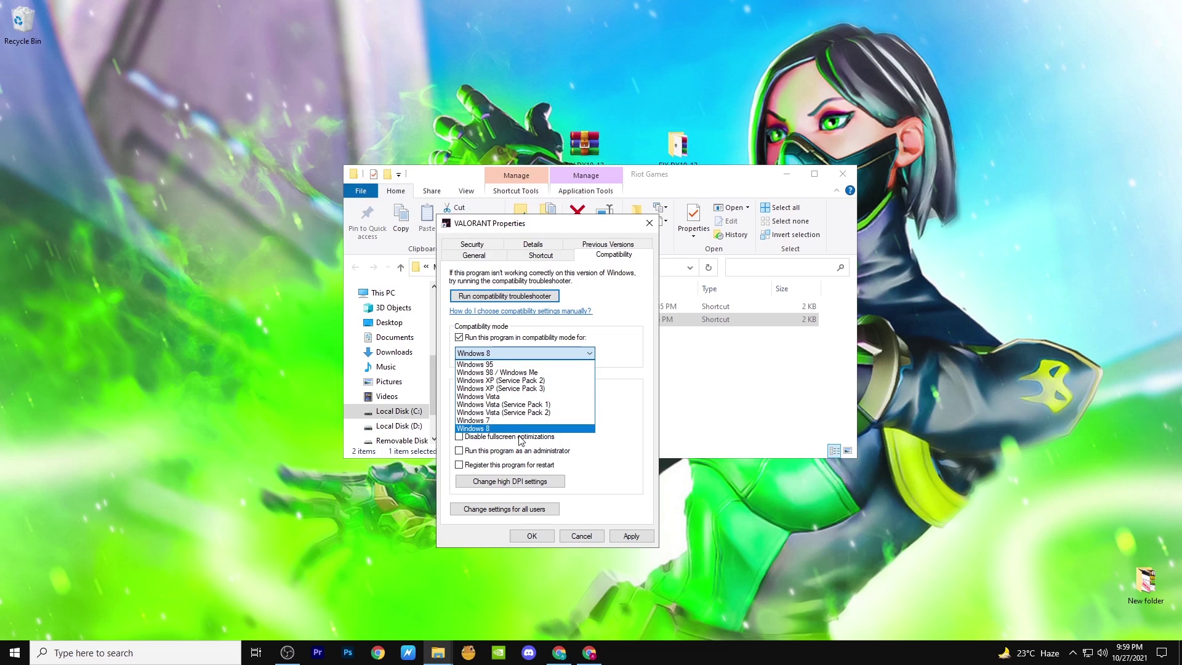
{"action": "left_click", "coordinate": [515, 430]}
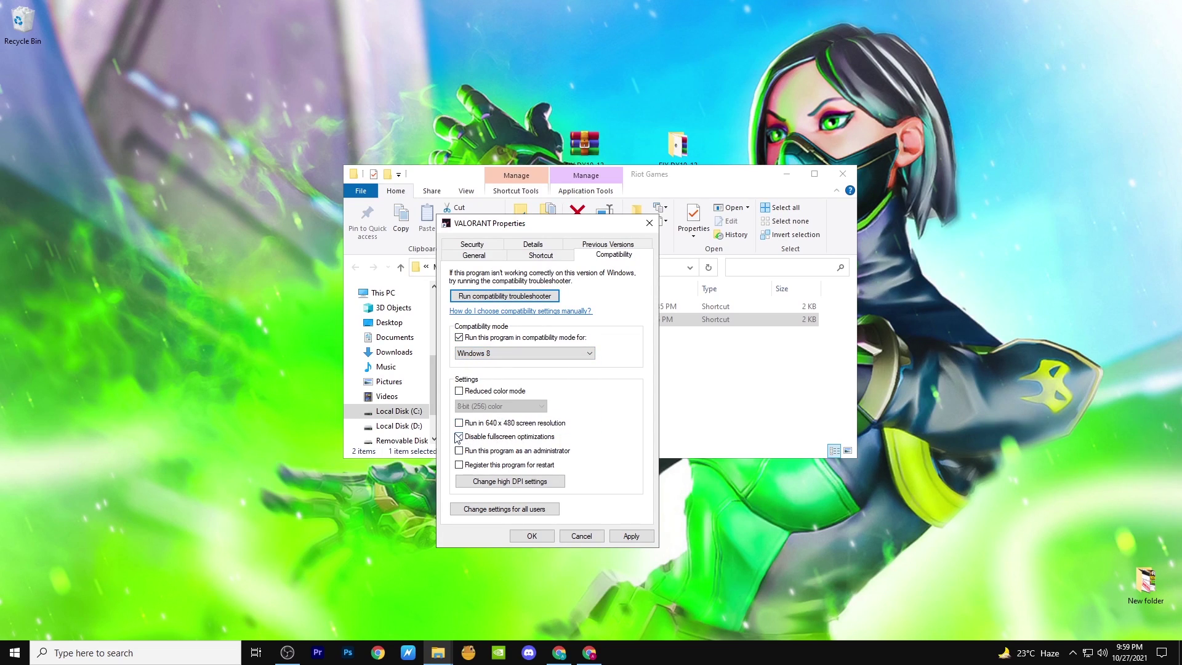
Enable the program DPI scaling fix with "I signed in to Windows" and override high DPI scaling with System (Enhanced)
{"action": "left_click", "coordinate": [501, 482]}
{"action": "left_click", "coordinate": [496, 333]}
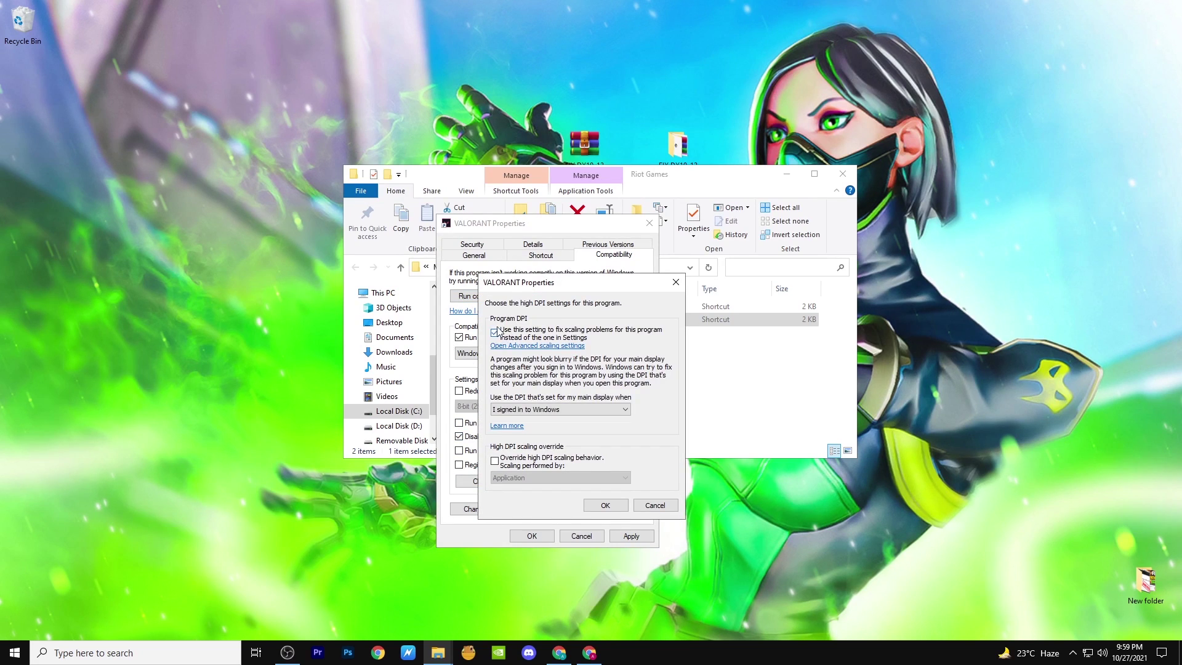
{"action": "left_click", "coordinate": [612, 411]}
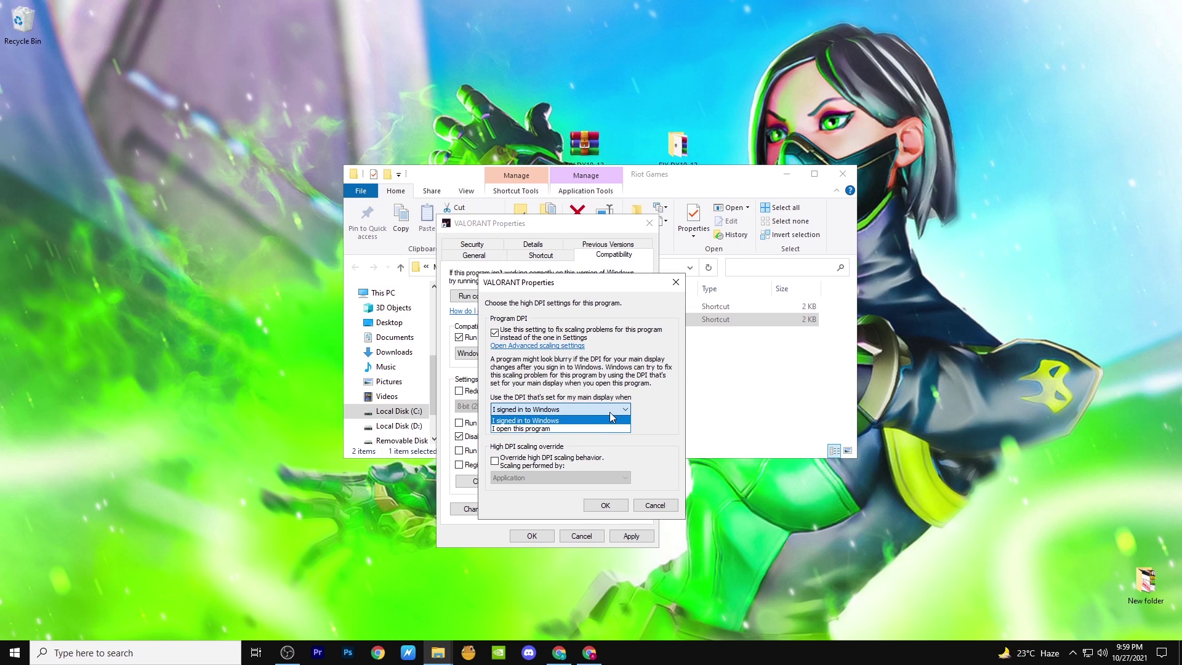
{"action": "left_click", "coordinate": [513, 422]}
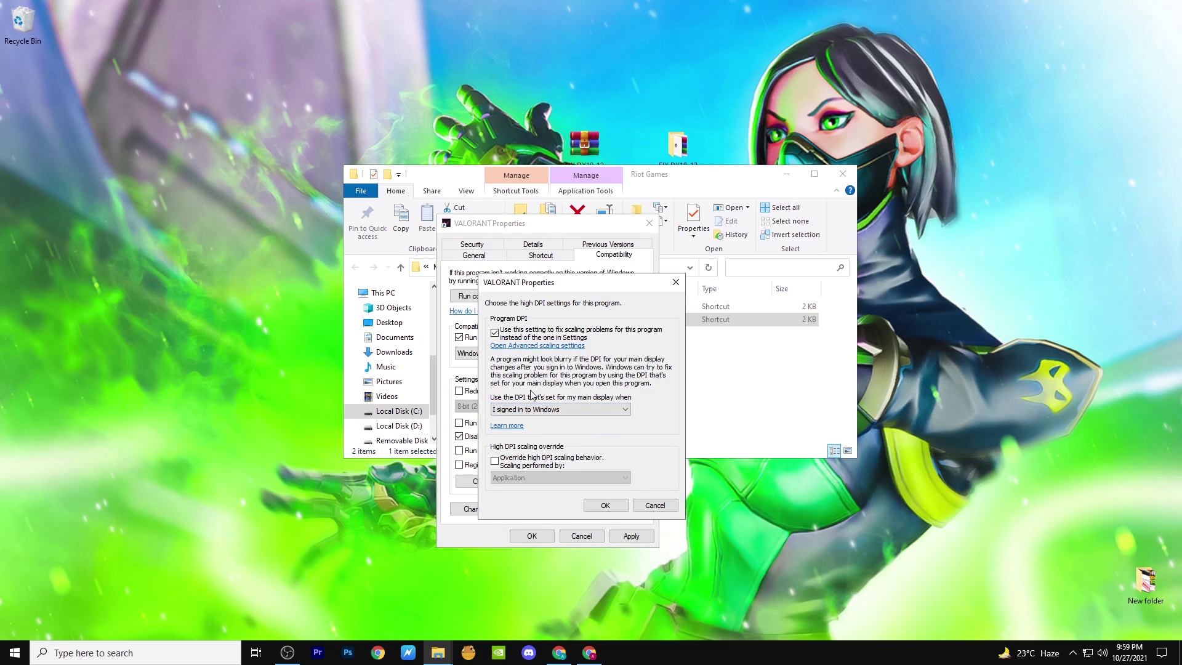
{"action": "left_click", "coordinate": [495, 461]}
{"action": "left_click", "coordinate": [537, 480]}
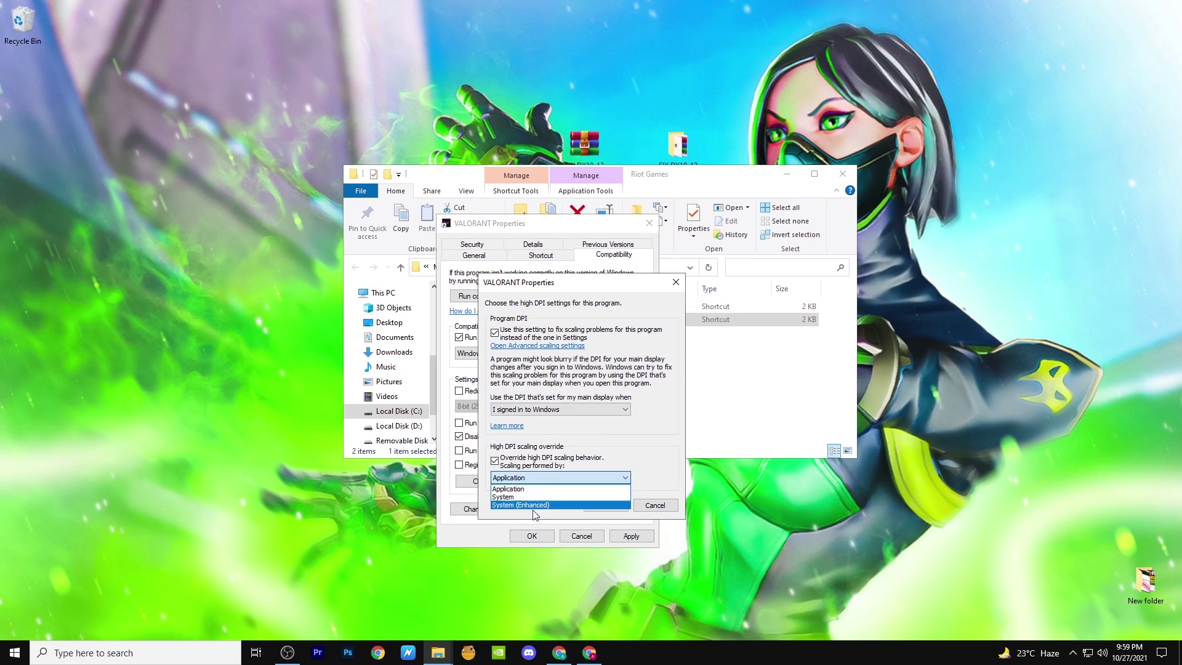
{"action": "left_click", "coordinate": [529, 505]}
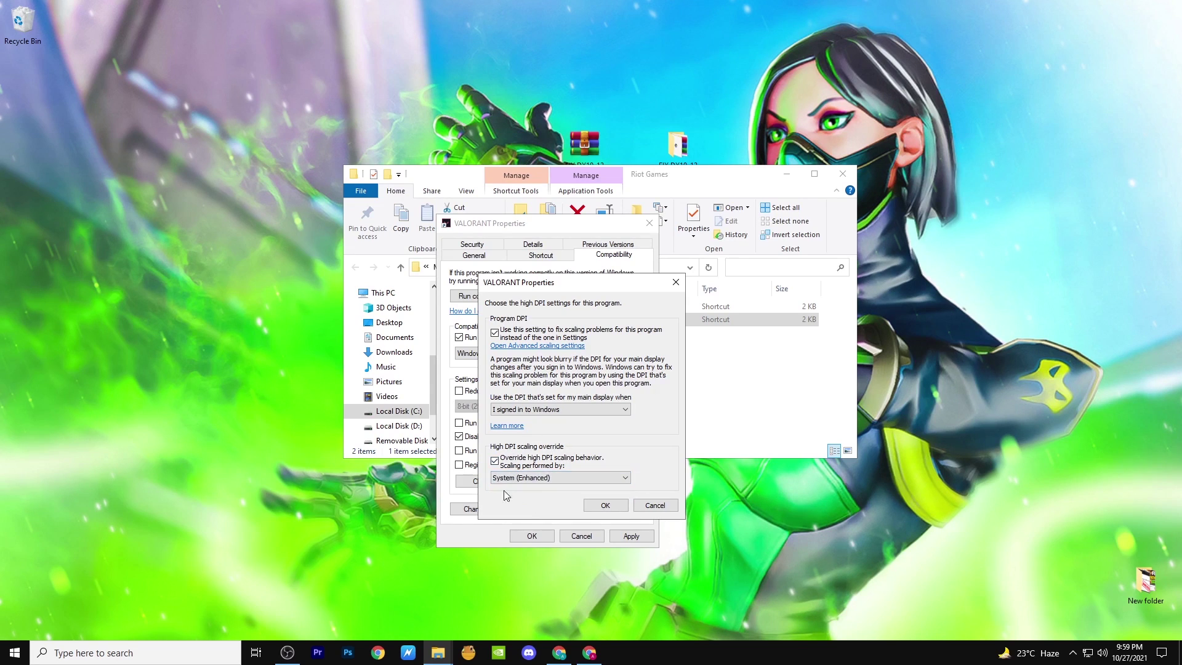
{"action": "left_click", "coordinate": [605, 507]}
Apply the VALORANT compatibility settings and close the properties and the Riot Games folder
{"action": "left_click", "coordinate": [631, 536]}
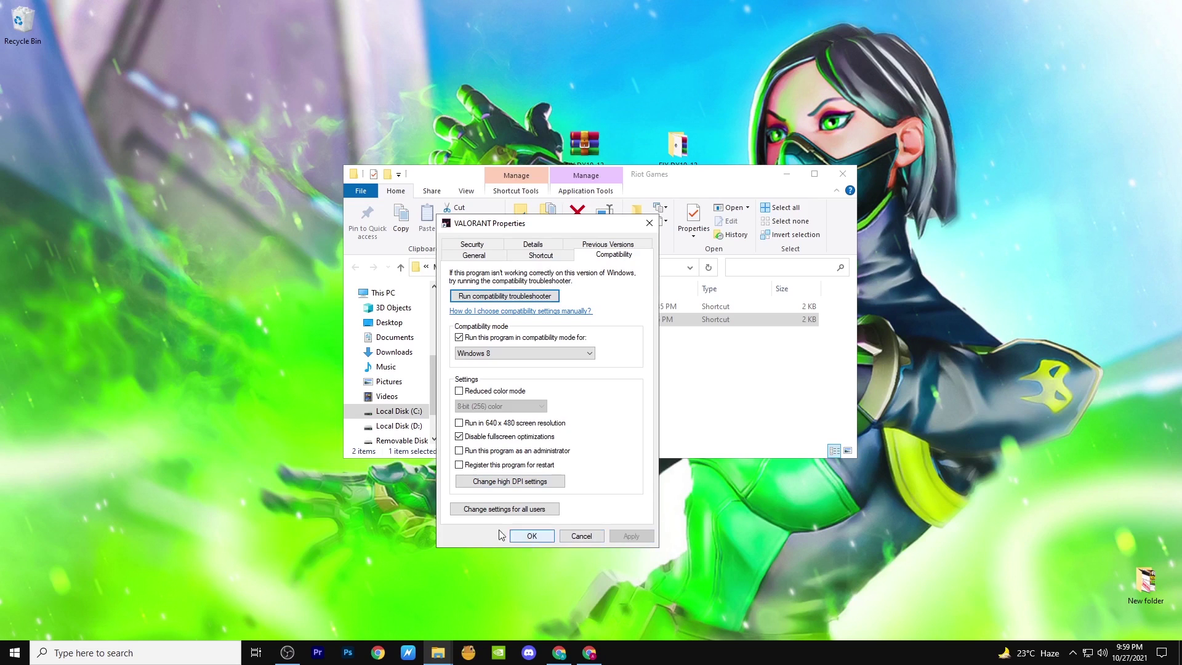
{"action": "left_click", "coordinate": [533, 536]}
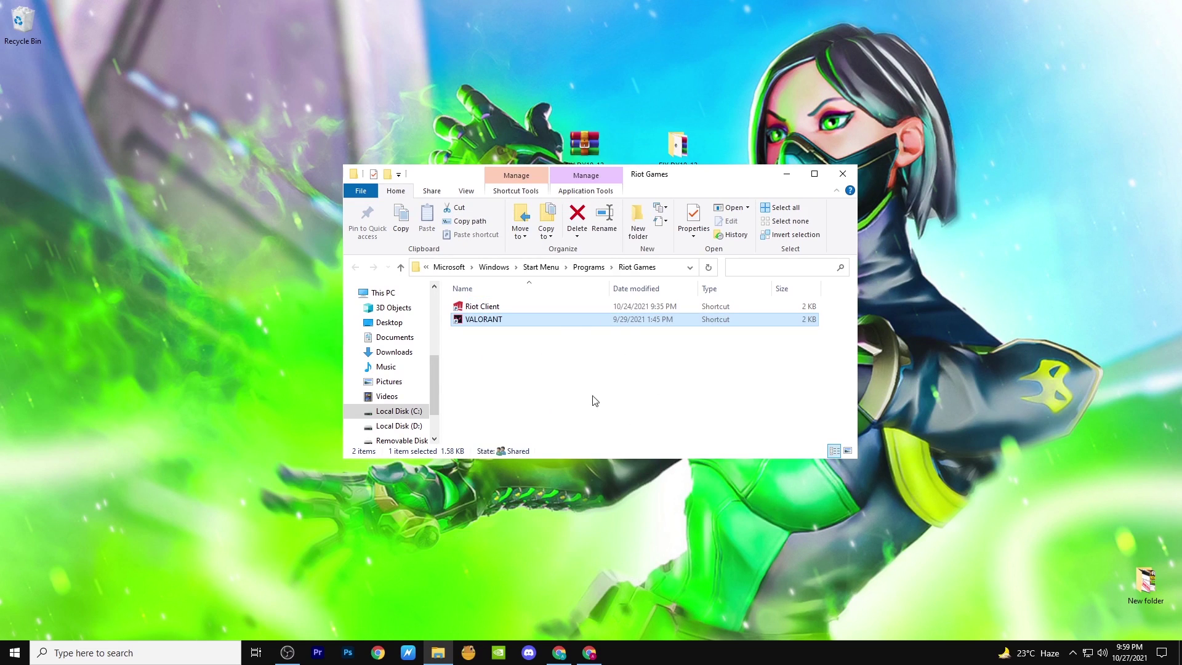
{"action": "left_click", "coordinate": [848, 177]}
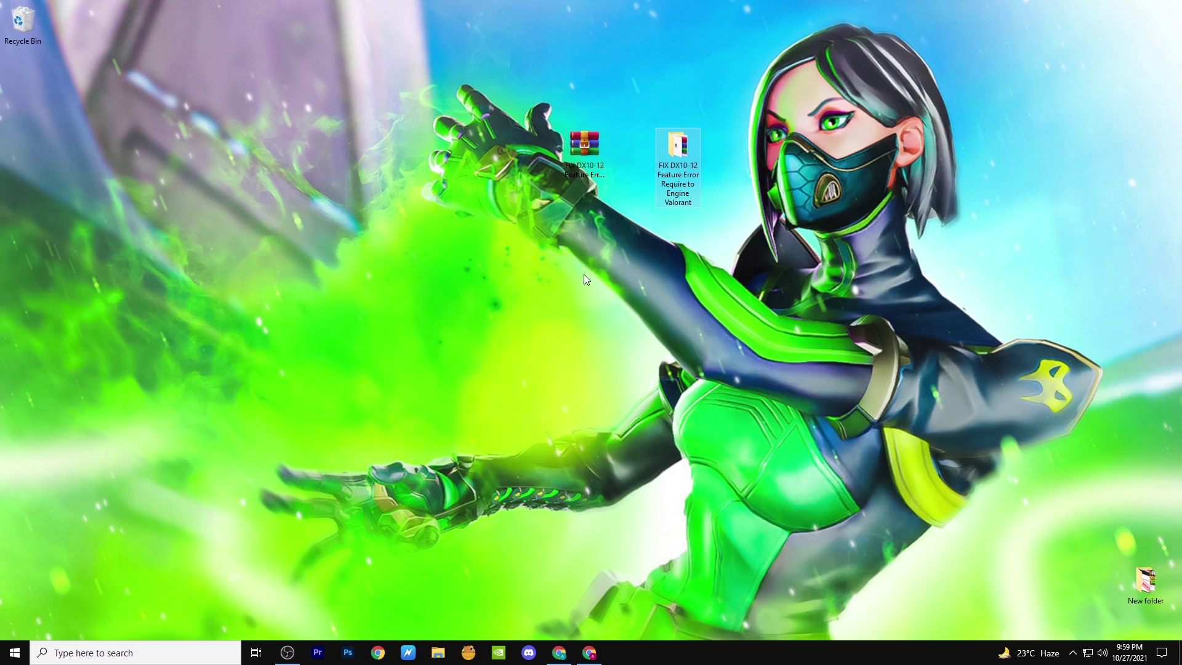
Launch driveridentifier_setup from the fix pack's "1- Driver Installer" folder and allow it to make changes to the device
{"action": "double_click", "coordinate": [681, 146]}
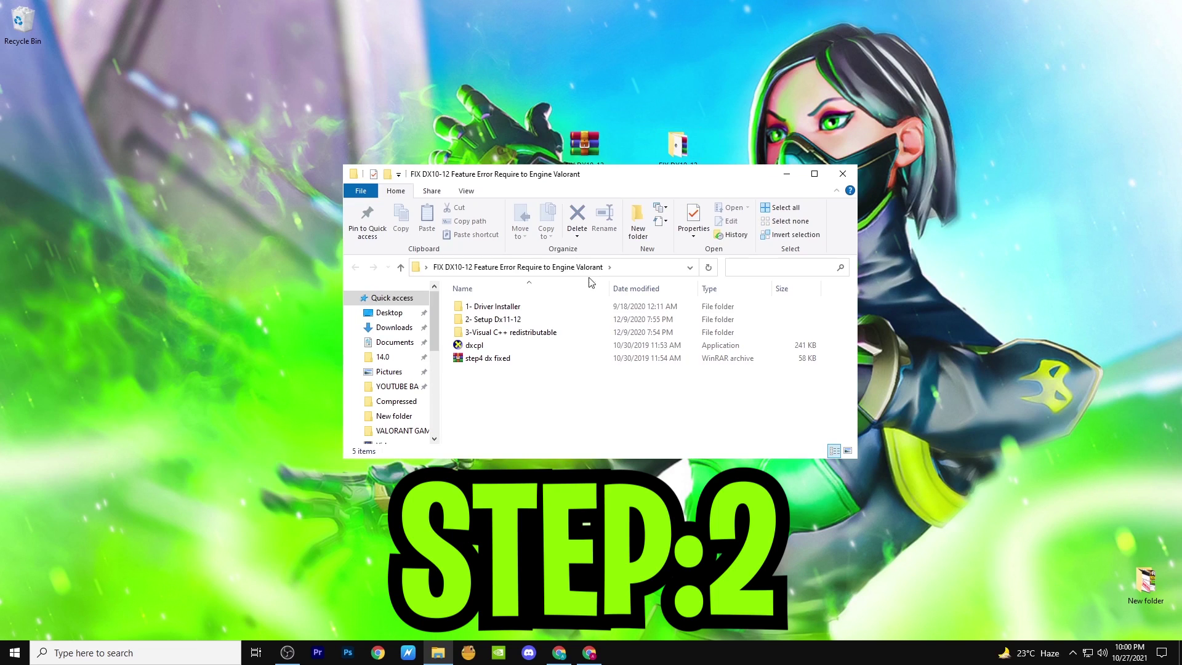
{"action": "left_click", "coordinate": [817, 175]}
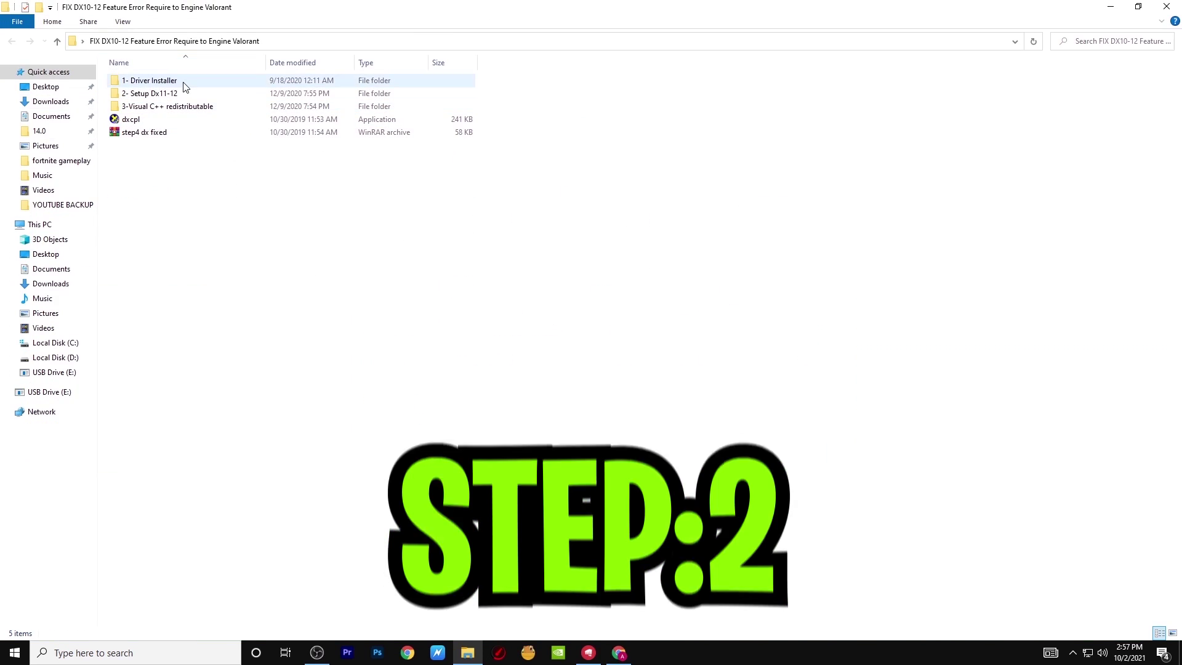
{"action": "double_click", "coordinate": [154, 80]}
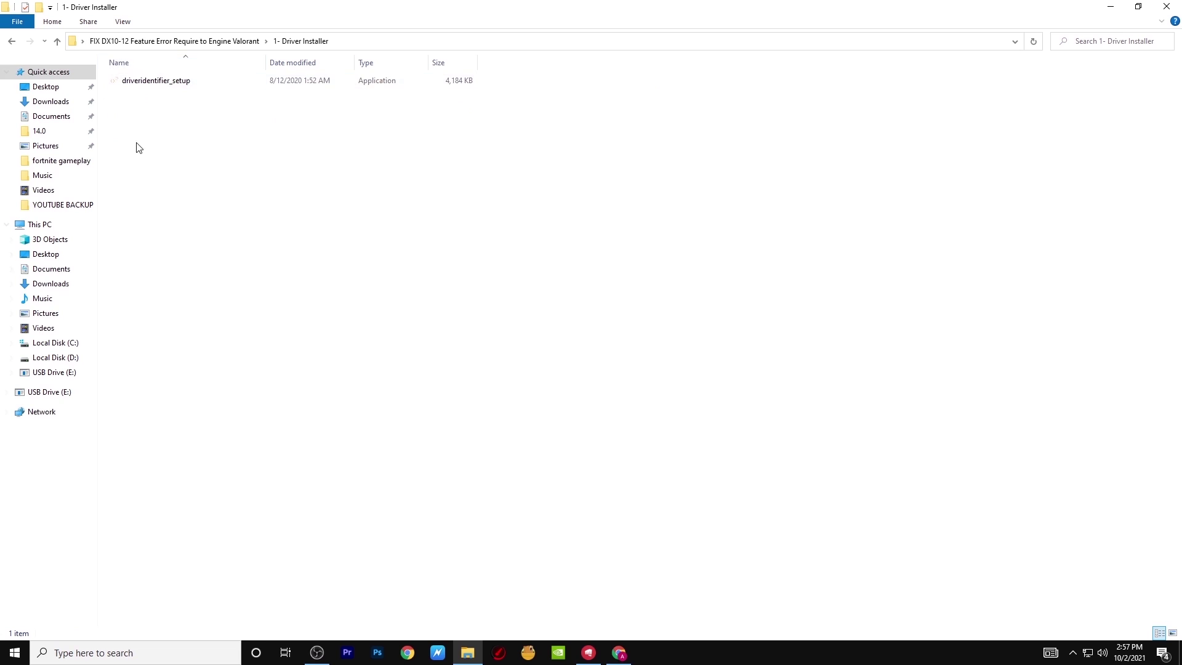
{"action": "double_click", "coordinate": [174, 81]}
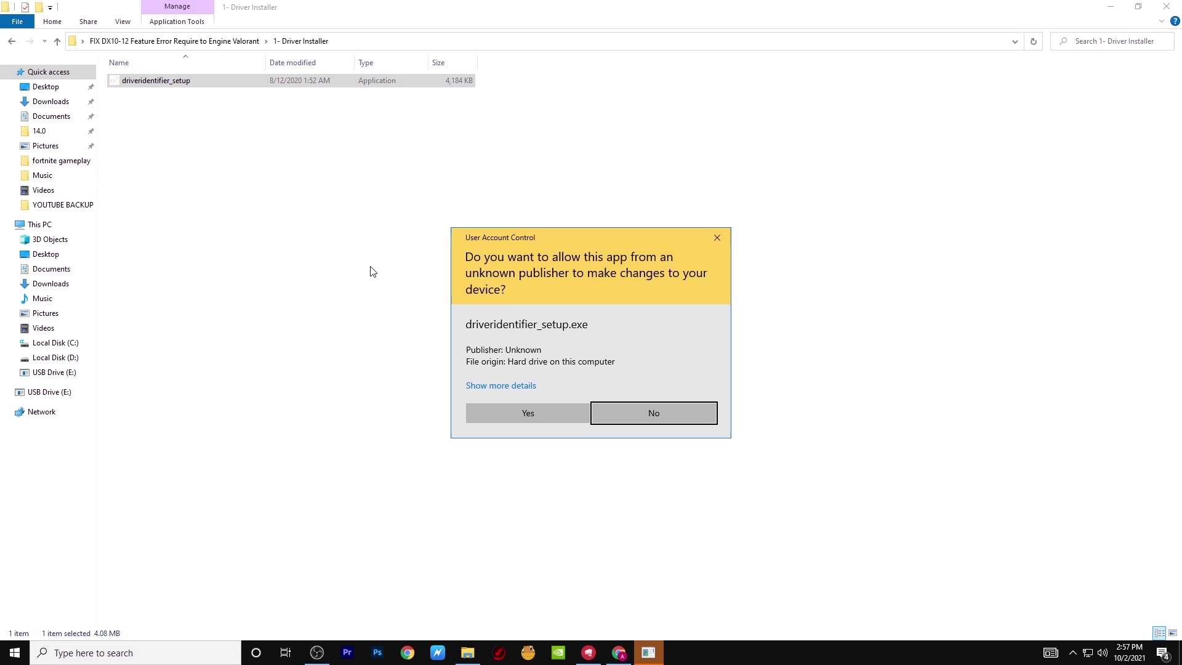
{"action": "left_click", "coordinate": [533, 410]}
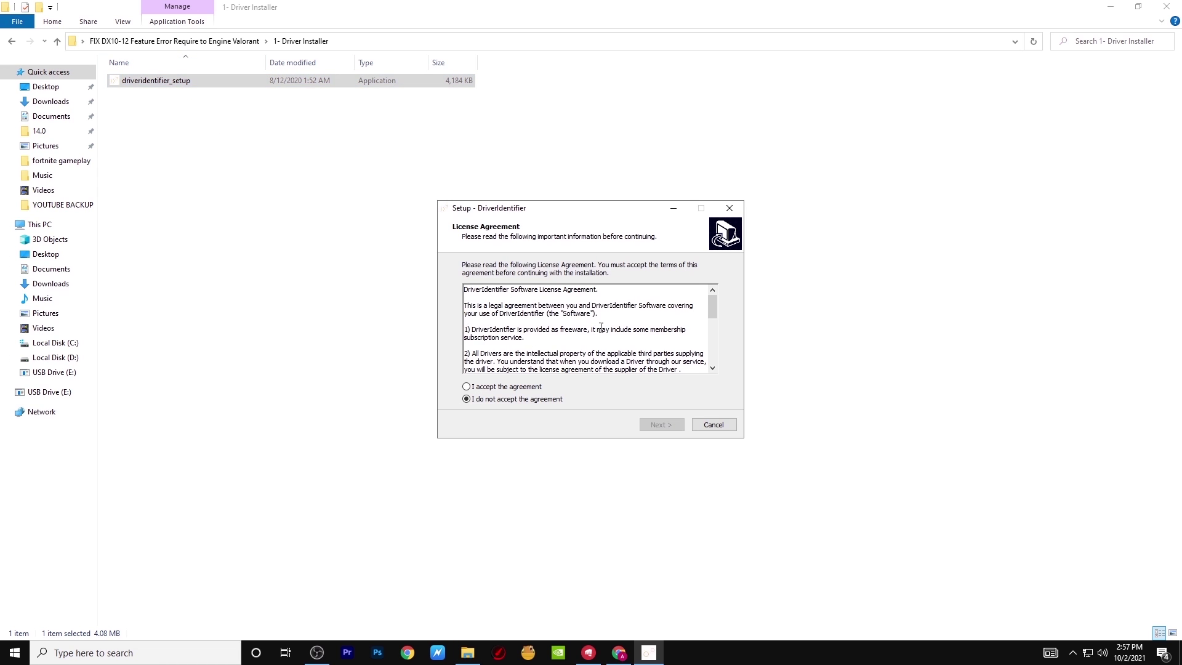
Accept the DriverIdentifier license agreement, complete its setup, and run a scan of the computer's drivers
{"action": "left_click", "coordinate": [479, 388]}
{"action": "left_click", "coordinate": [661, 425]}
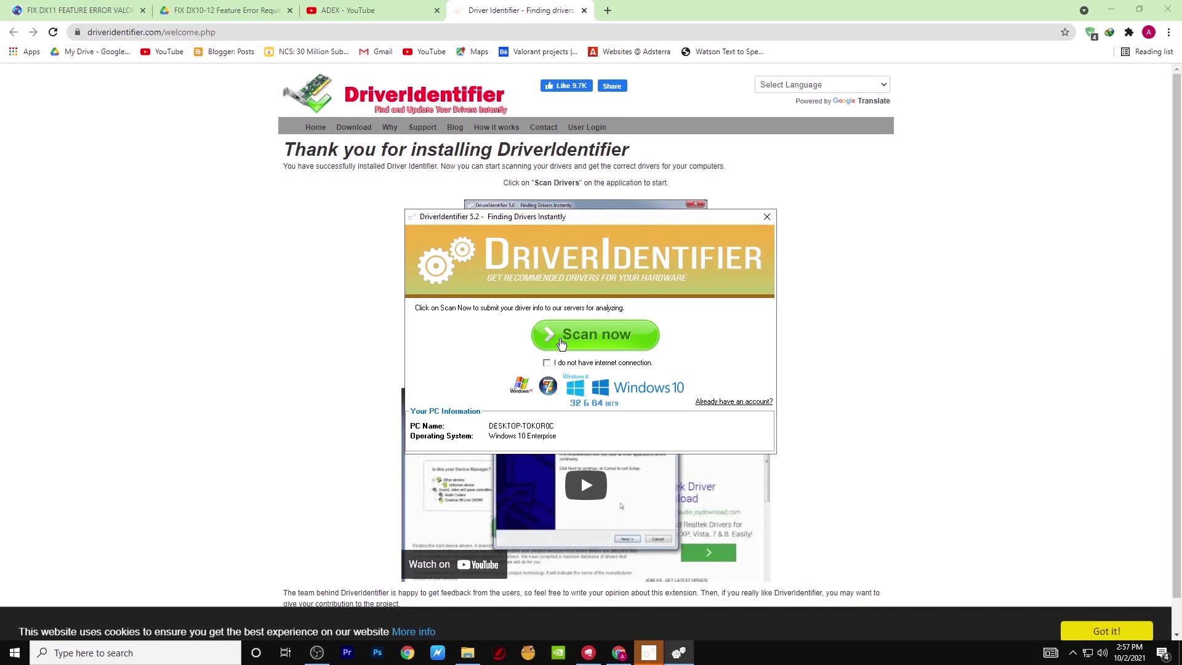
{"action": "left_click", "coordinate": [561, 343]}
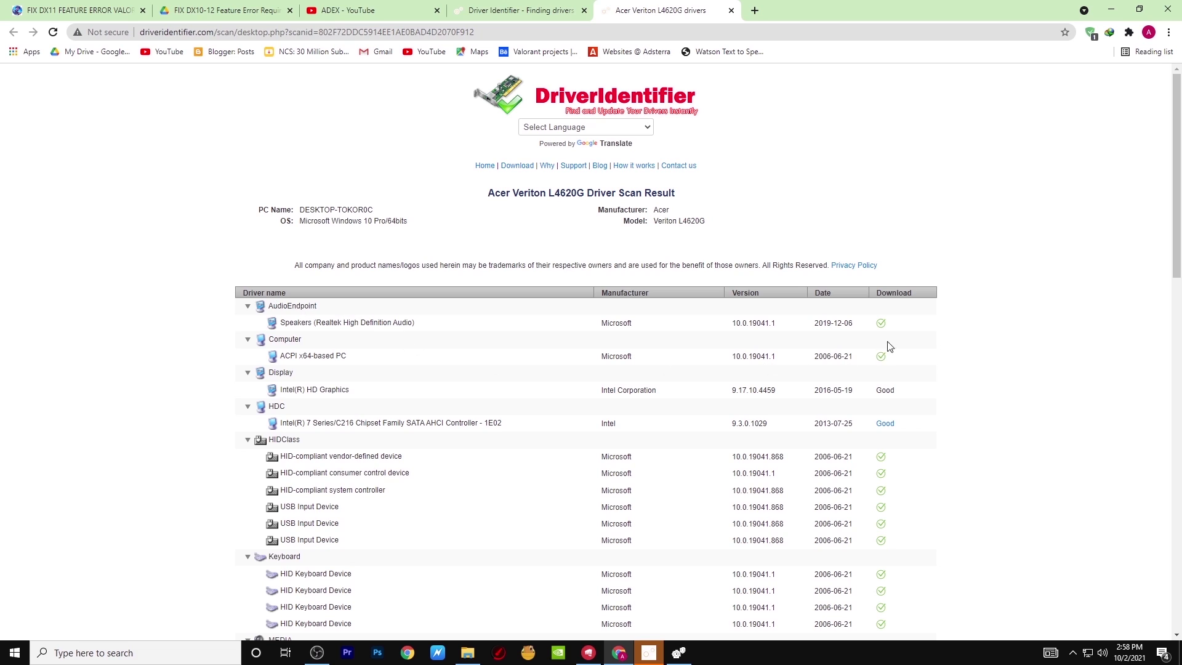
Examine the DriverIdentifier scan results from start to end for drivers marked Update
{"action": "scroll", "coordinate": [864, 368], "scroll_direction": "down", "scroll_amount": 5}
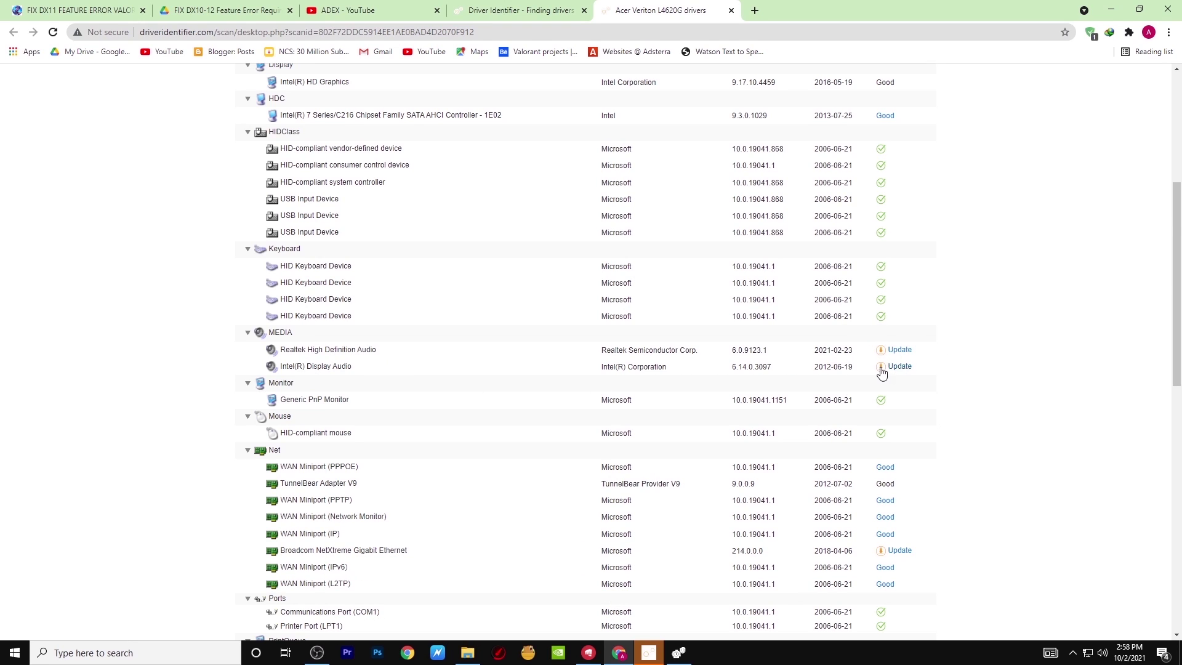
{"action": "scroll", "coordinate": [890, 374], "scroll_direction": "down", "scroll_amount": 2}
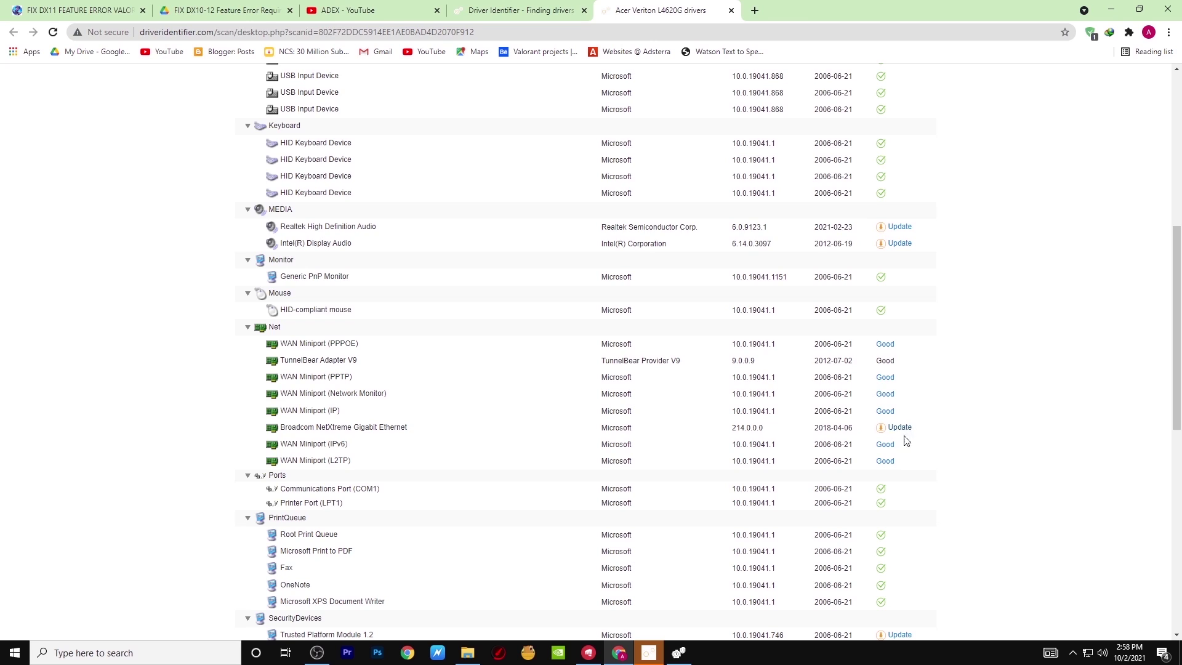
{"action": "scroll", "coordinate": [627, 425], "scroll_direction": "down", "scroll_amount": 4}
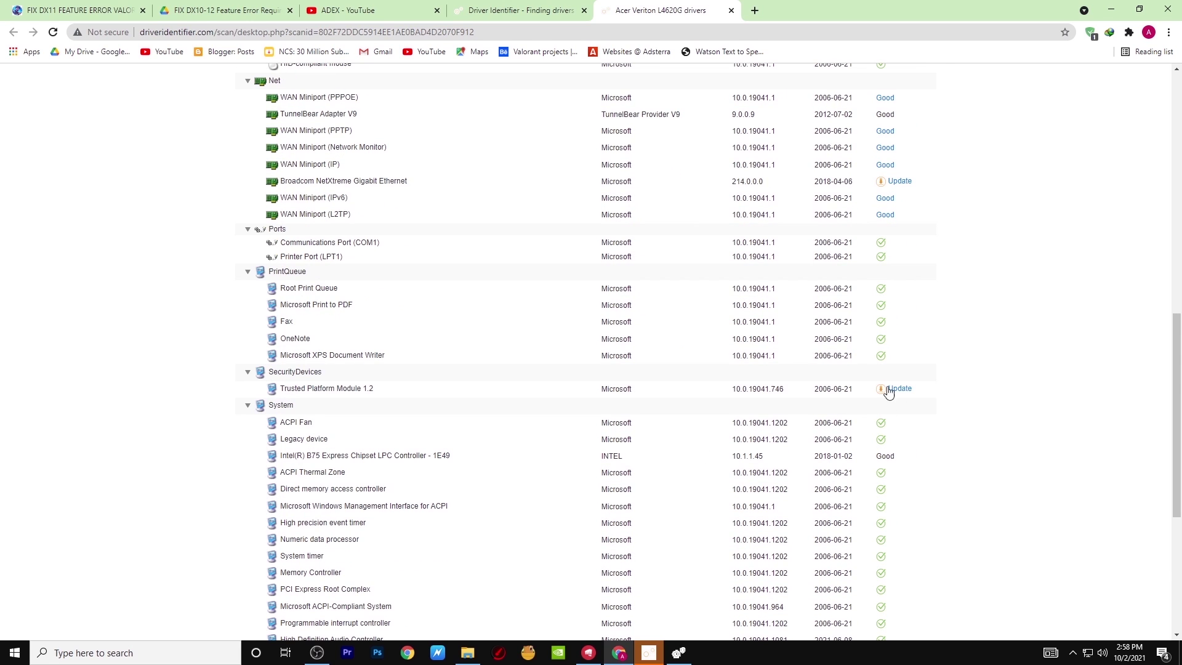
{"action": "scroll", "coordinate": [929, 373], "scroll_direction": "down", "scroll_amount": 5}
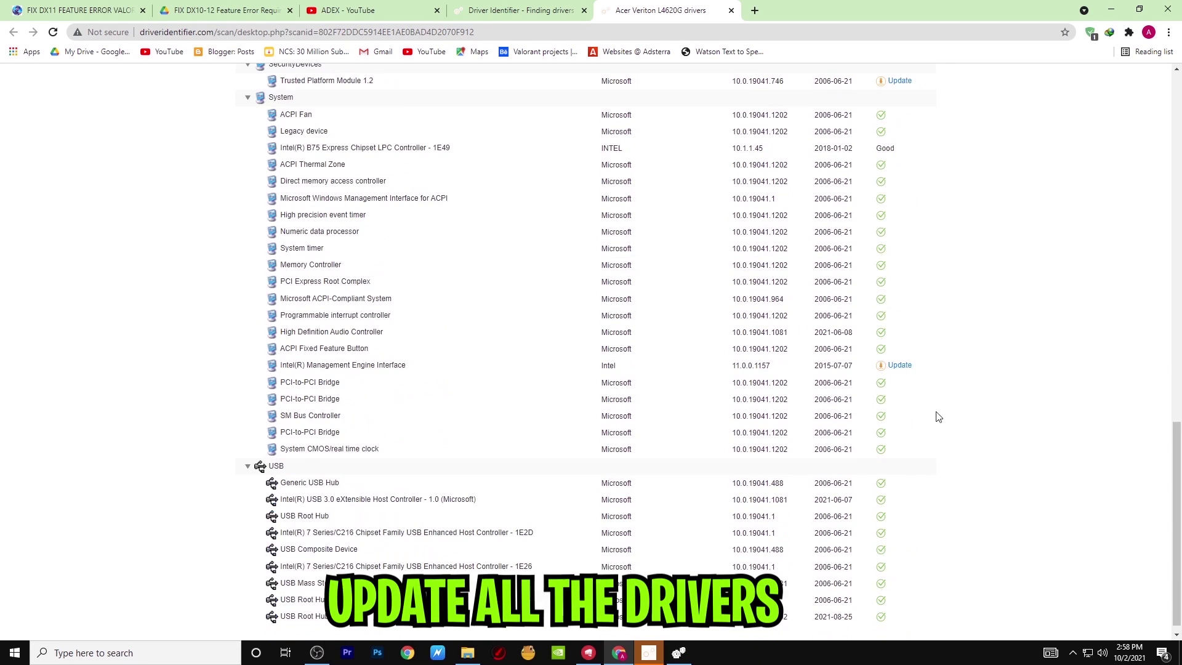
{"action": "scroll", "coordinate": [891, 411], "scroll_direction": "down", "scroll_amount": 1}
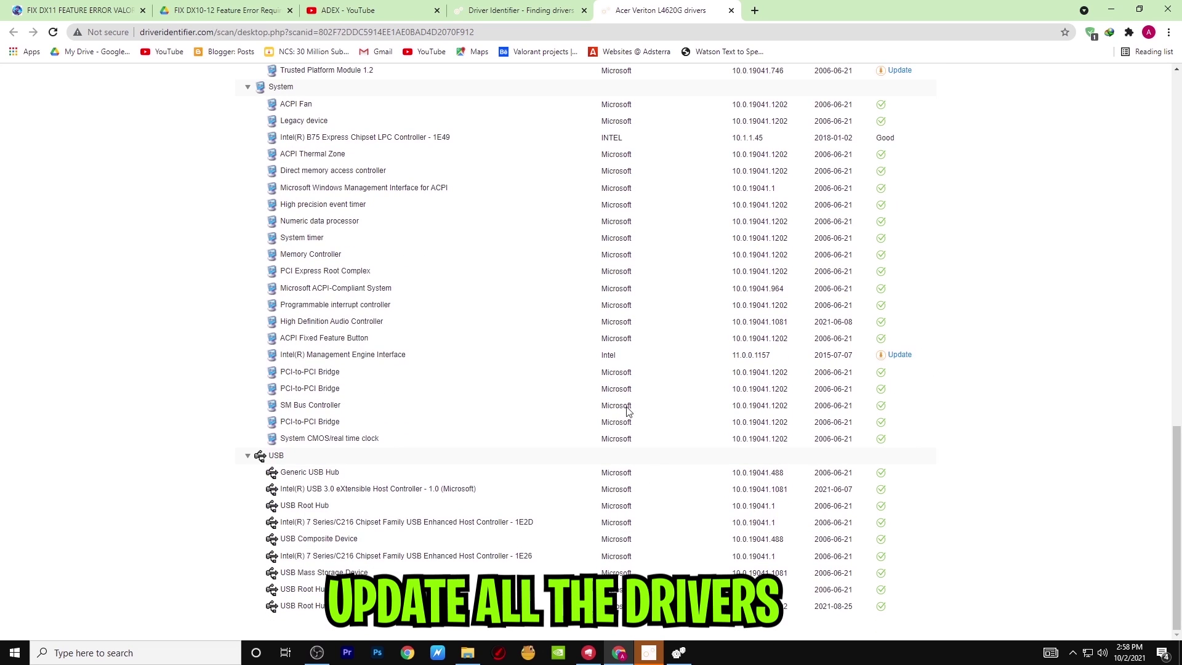
{"action": "scroll", "coordinate": [491, 514], "scroll_direction": "up", "scroll_amount": 20}
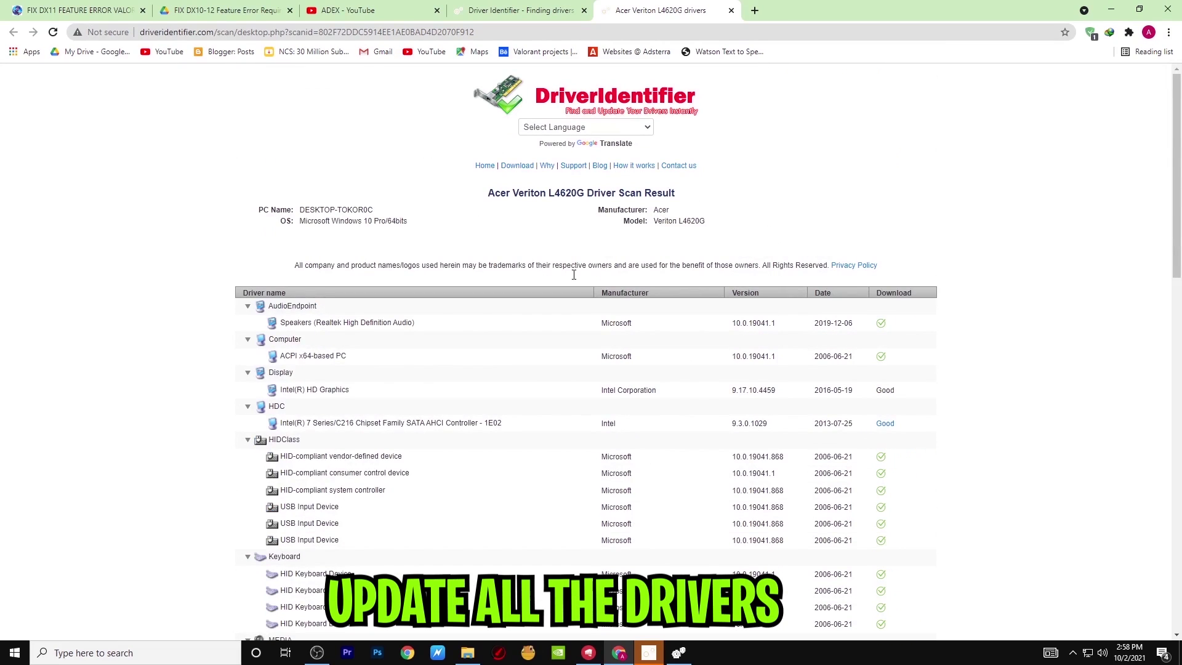
{"action": "left_click", "coordinate": [554, 12]}
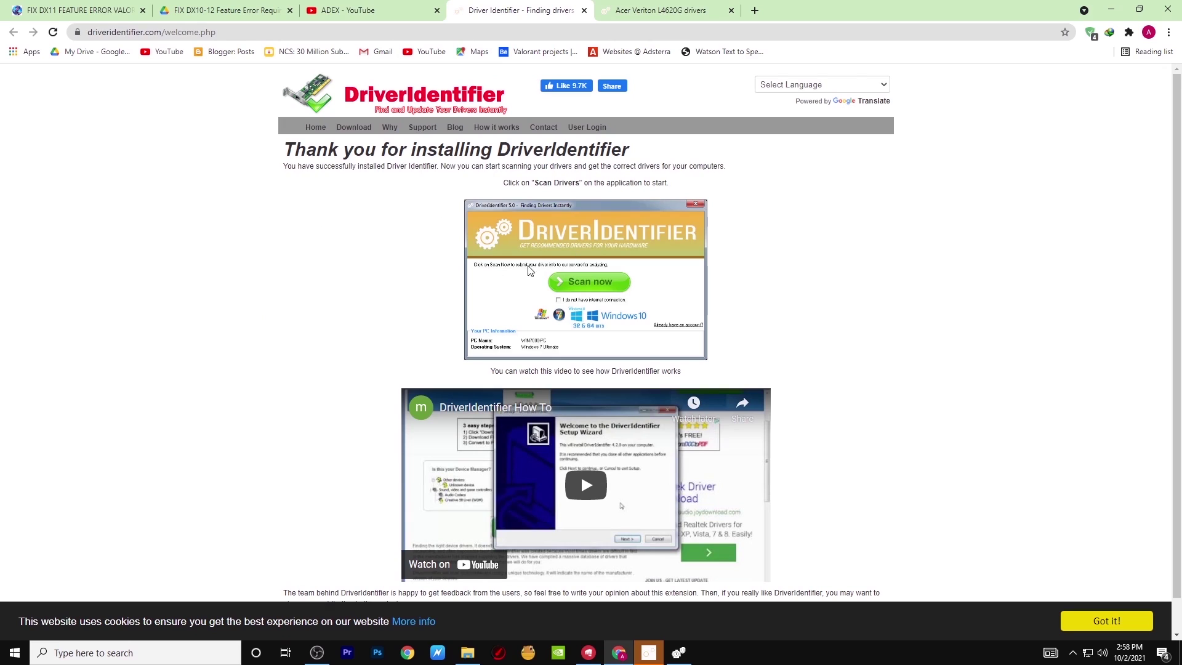
Launch Directx 12.exe from the Directx 12 archive in the fix pack's "2- Setup Dx11-12" folder and allow it to make changes
{"action": "left_click", "coordinate": [443, 554]}
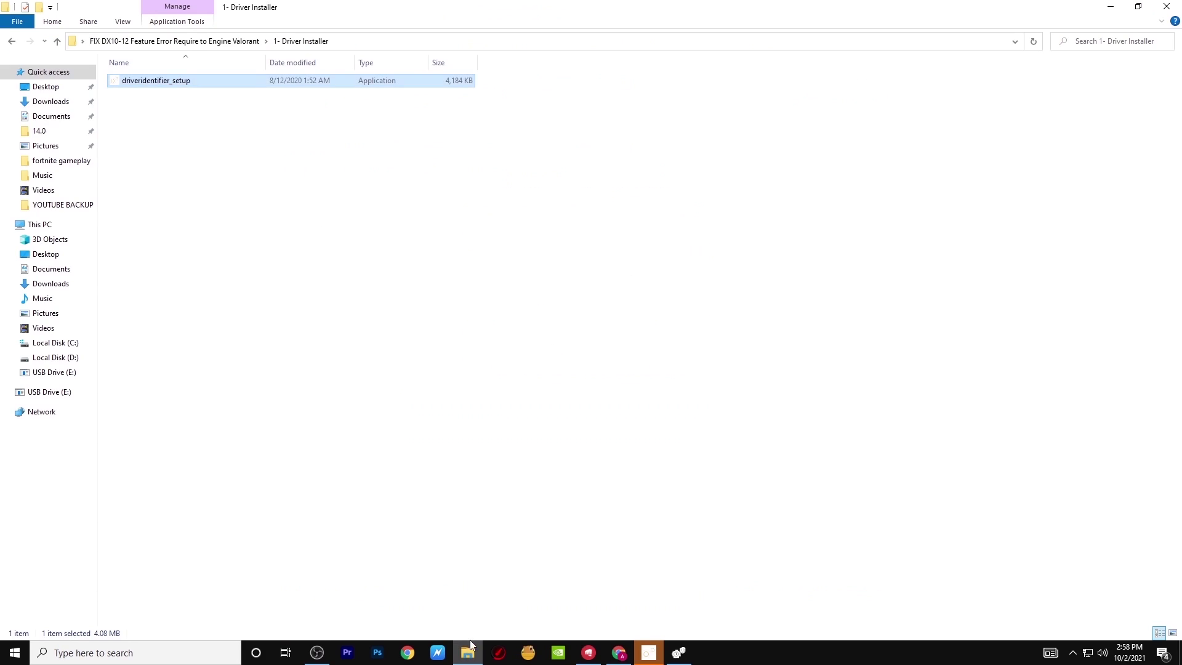
{"action": "key", "text": "alt+Up"}
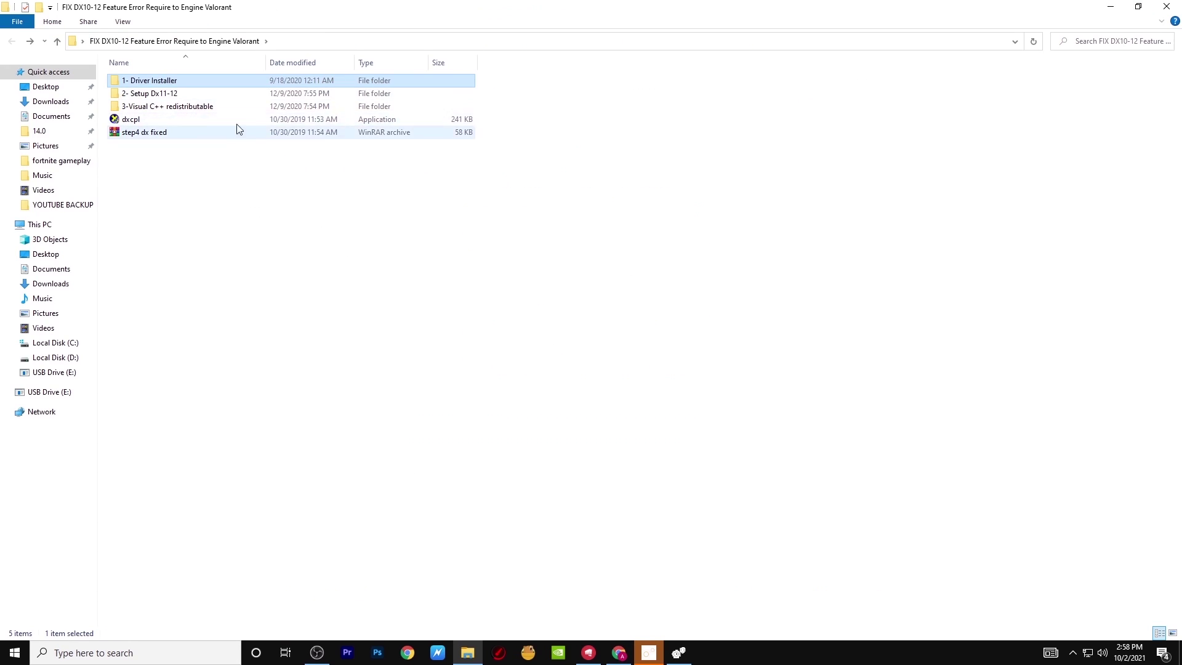
{"action": "double_click", "coordinate": [219, 93]}
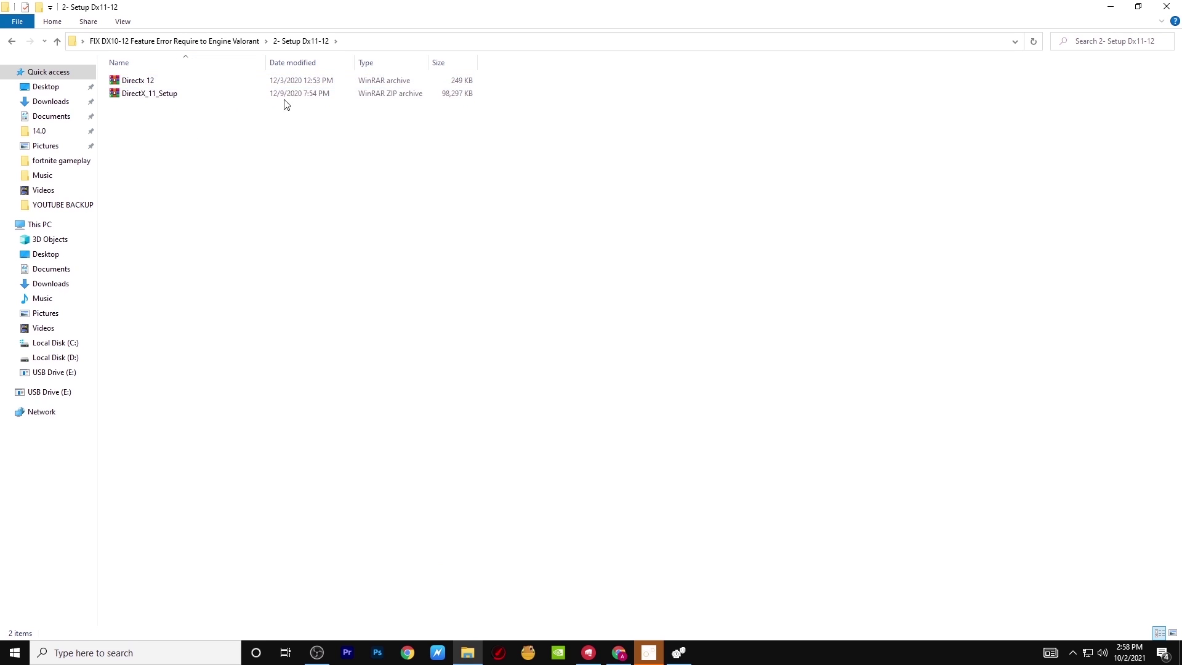
{"action": "double_click", "coordinate": [259, 82]}
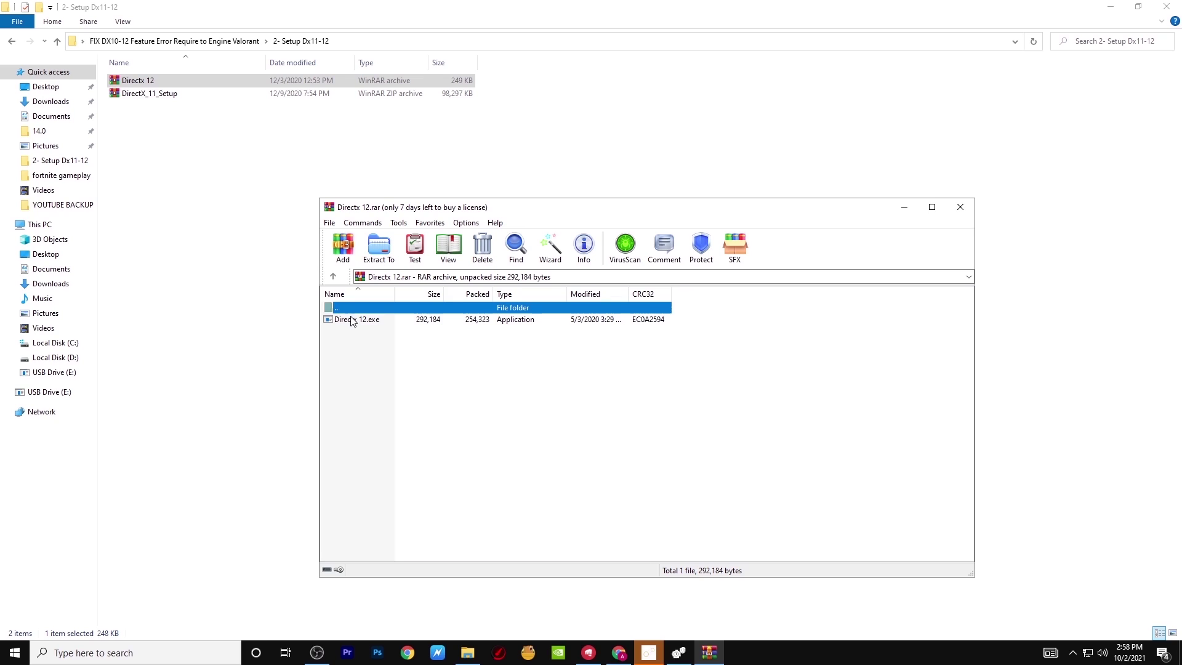
{"action": "double_click", "coordinate": [353, 320]}
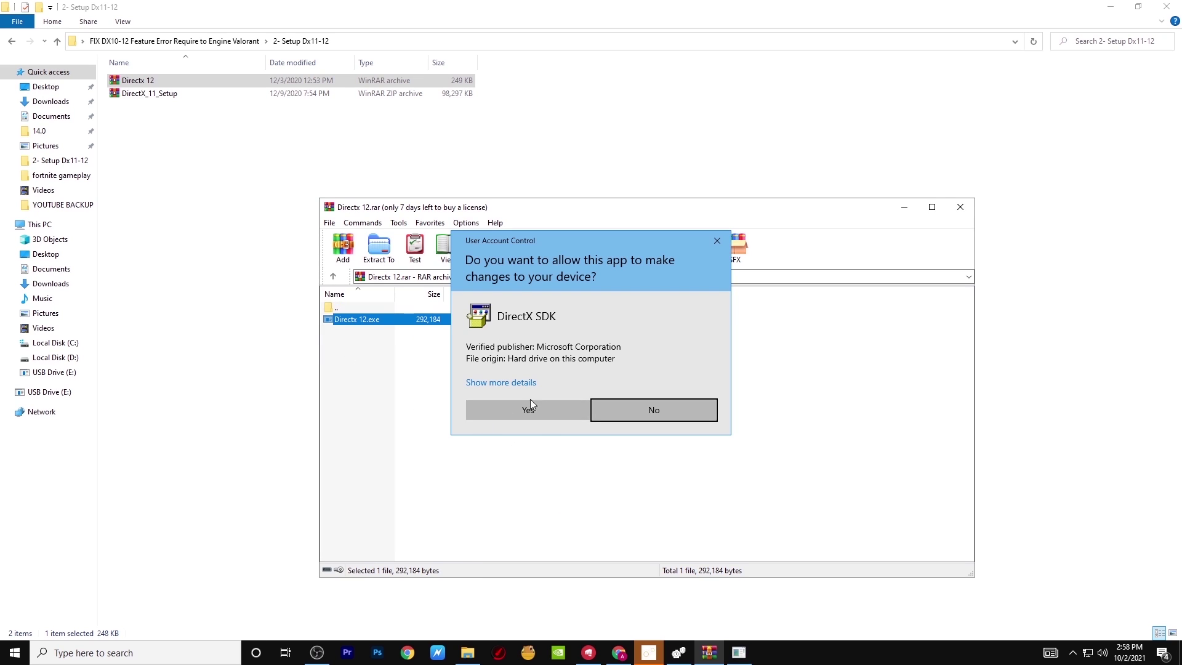
{"action": "left_click", "coordinate": [515, 410]}
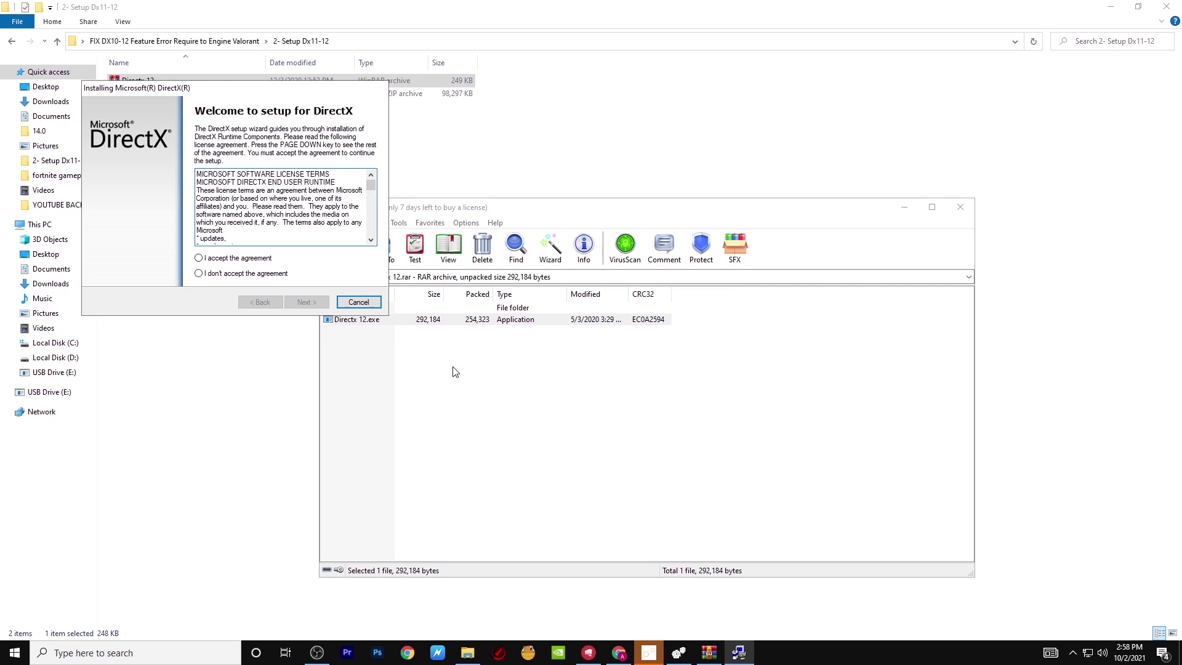
Accept the license agreement, complete the DirectX 12 setup wizard, and close the Directx 12 archive
{"action": "left_click", "coordinate": [239, 259]}
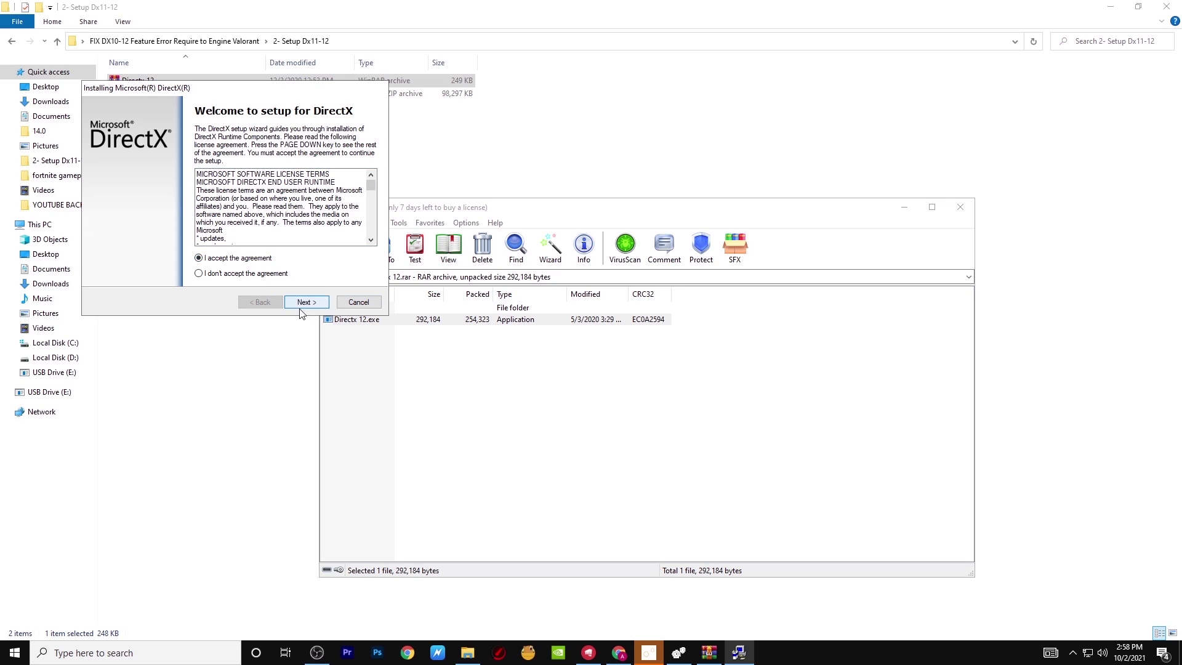
{"action": "left_click", "coordinate": [304, 302]}
{"action": "left_click", "coordinate": [304, 302]}
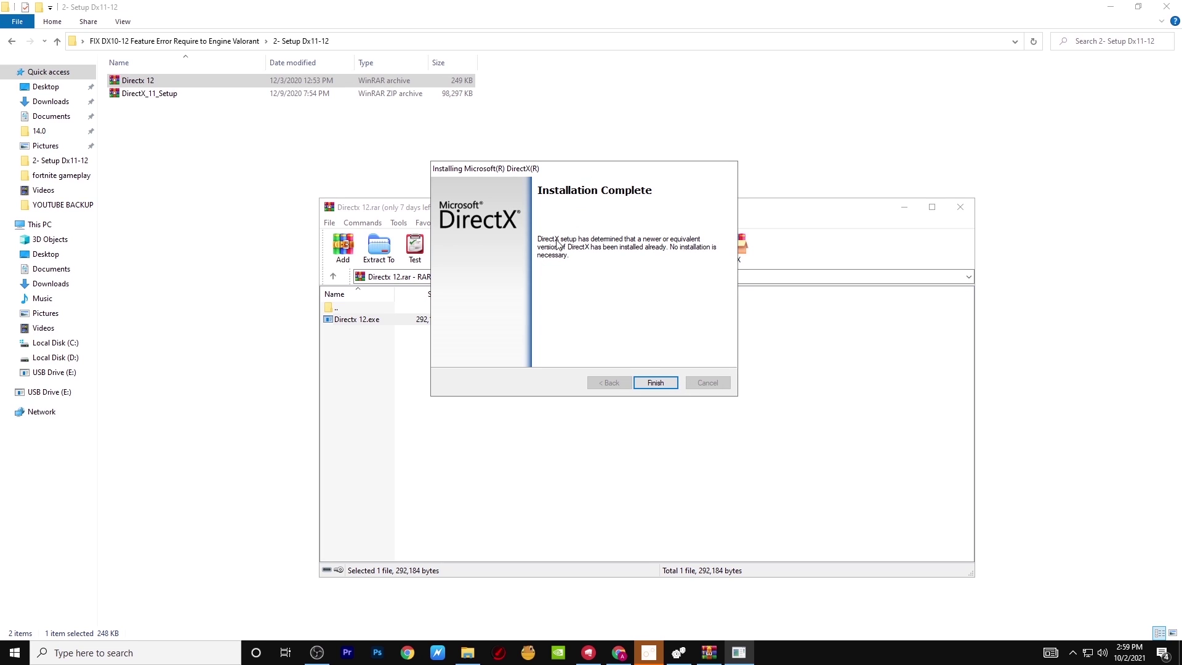
{"action": "left_click", "coordinate": [655, 383]}
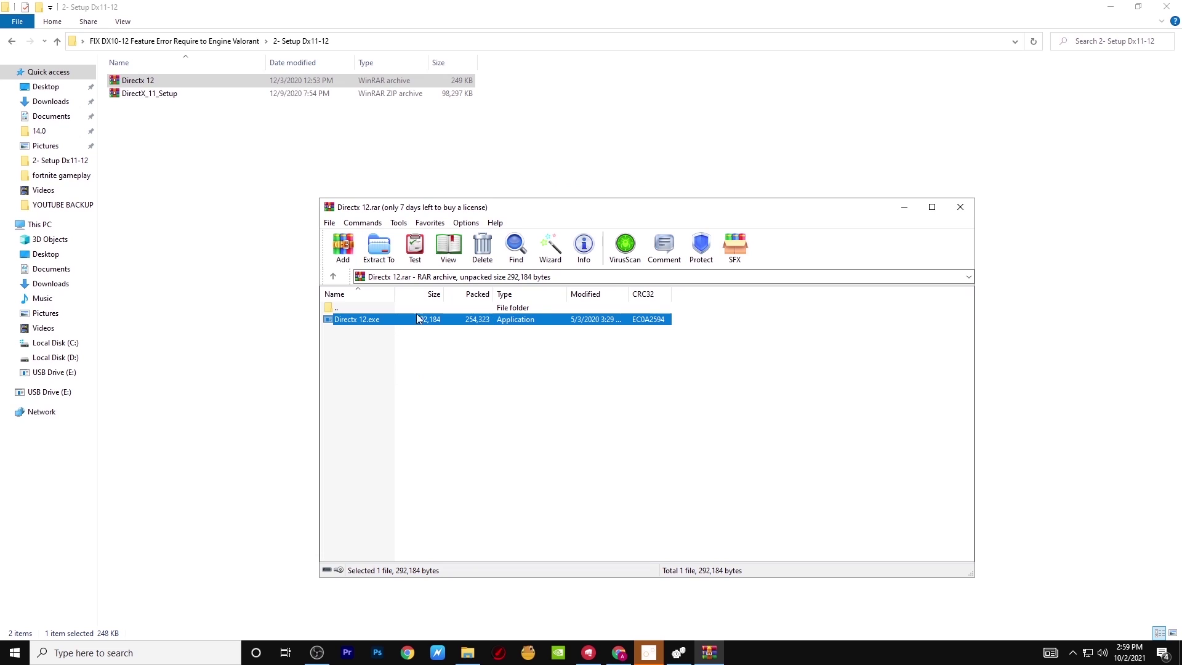
{"action": "left_click", "coordinate": [961, 207]}
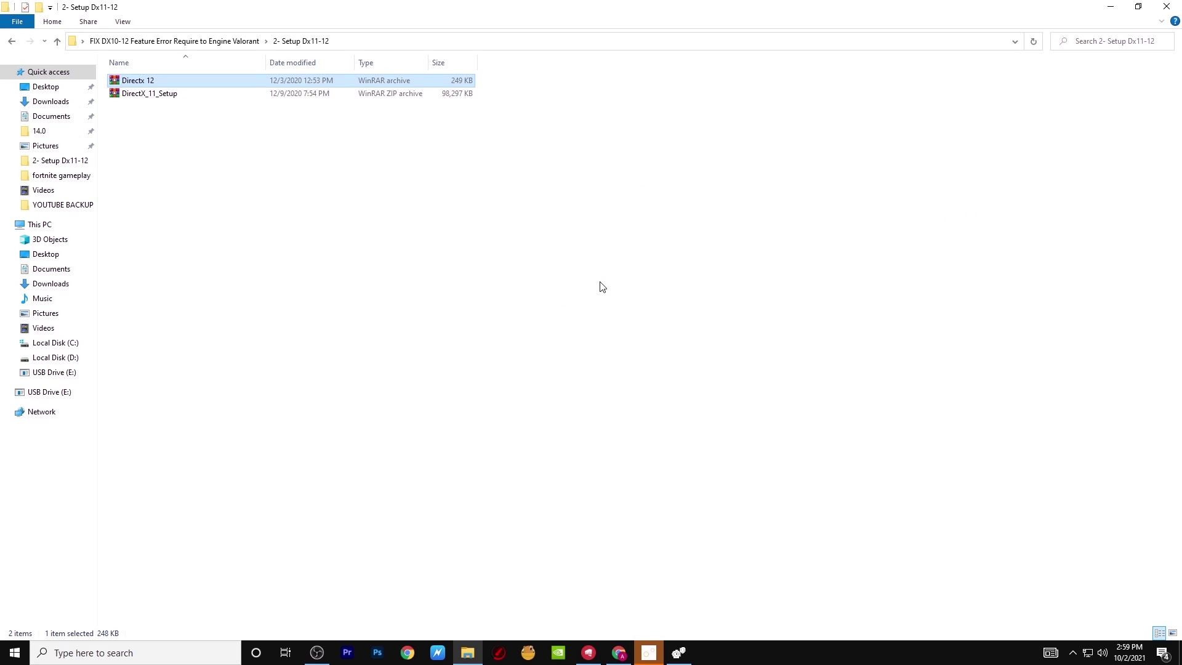
Launch DXSETUP.exe from the DirectX_11_Setup archive and allow it to make changes to the device
{"action": "double_click", "coordinate": [226, 93]}
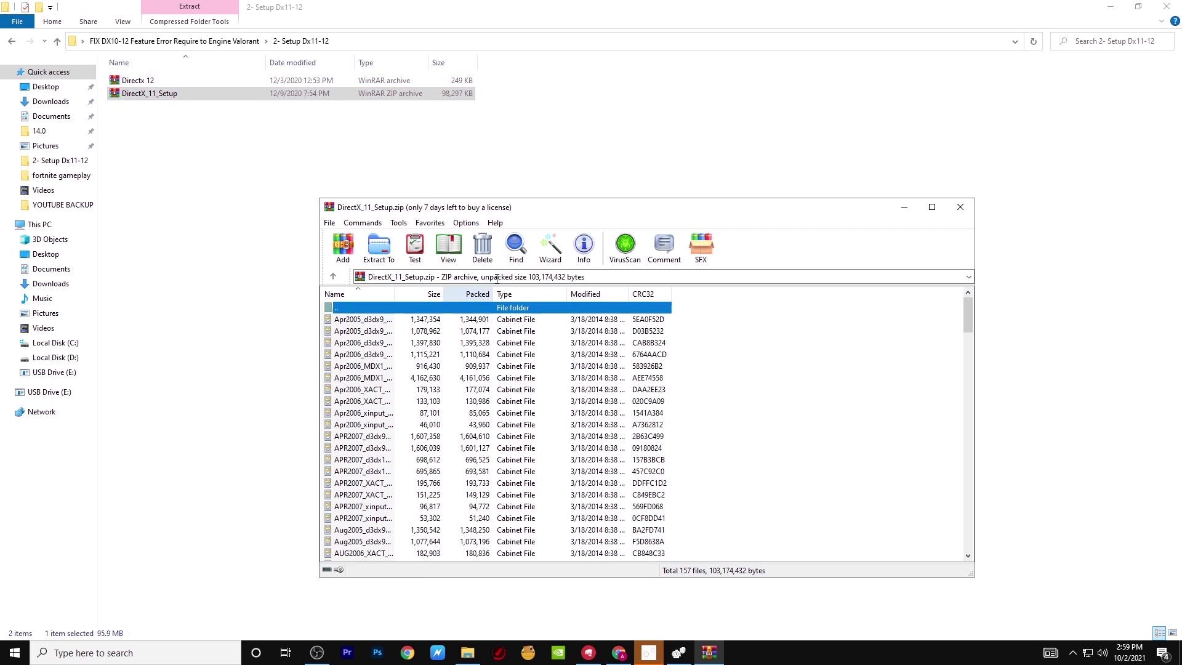
{"action": "scroll", "coordinate": [504, 405], "scroll_direction": "down", "scroll_amount": 20}
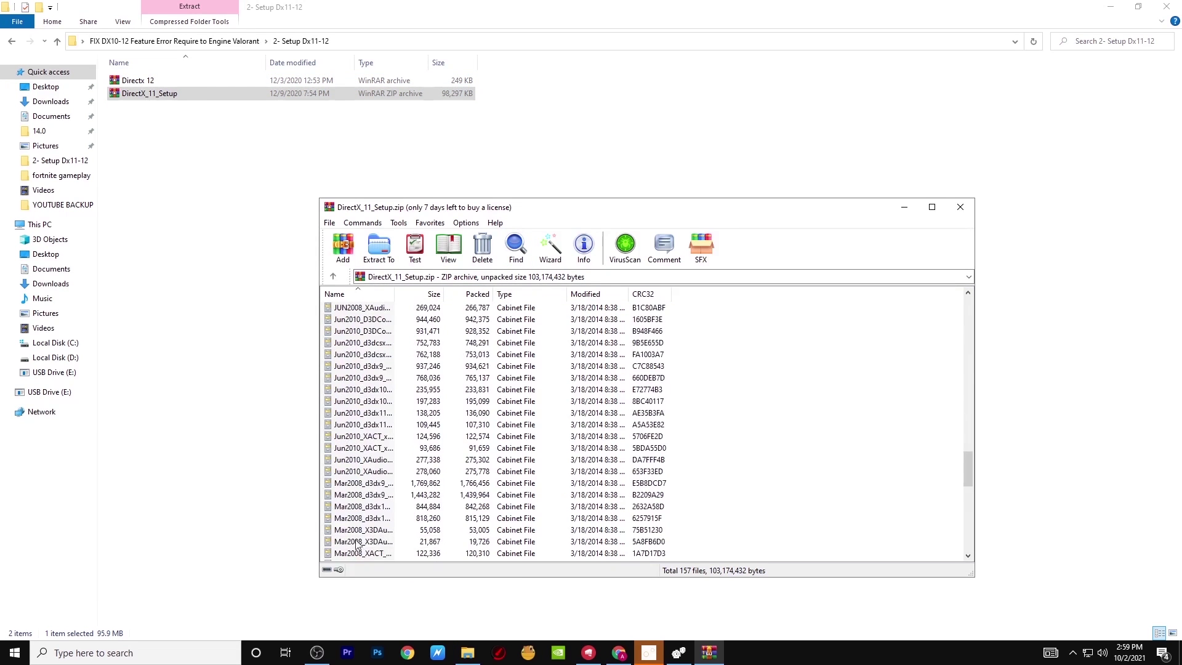
{"action": "scroll", "coordinate": [382, 553], "scroll_direction": "down", "scroll_amount": 7}
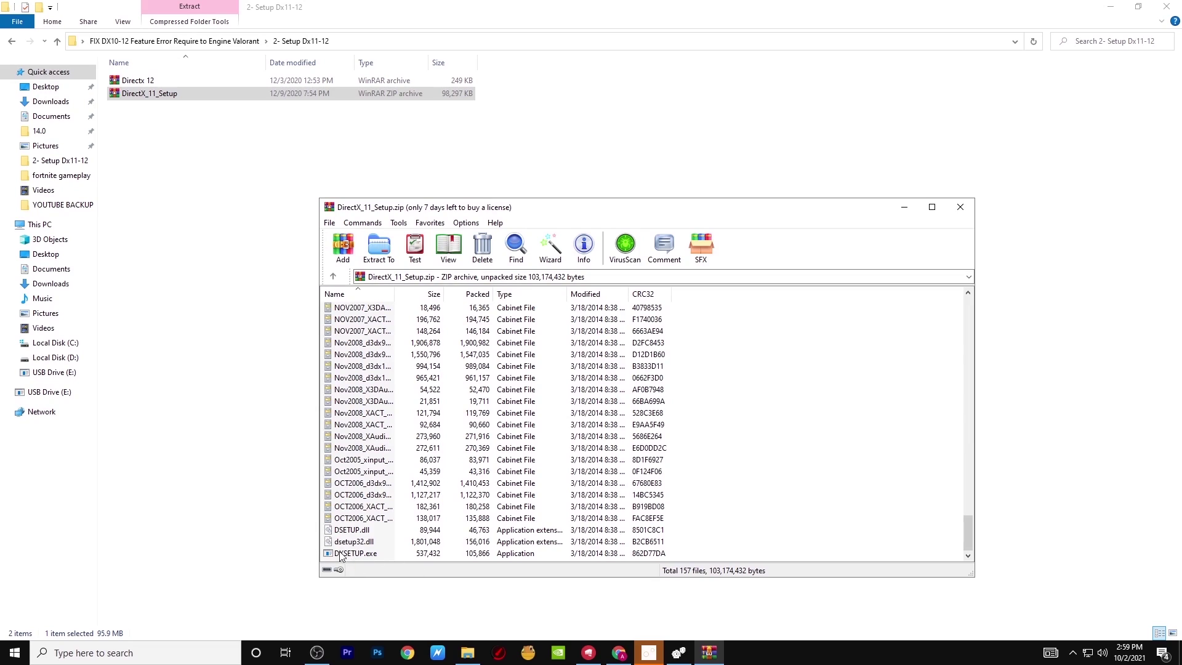
{"action": "left_click", "coordinate": [348, 555]}
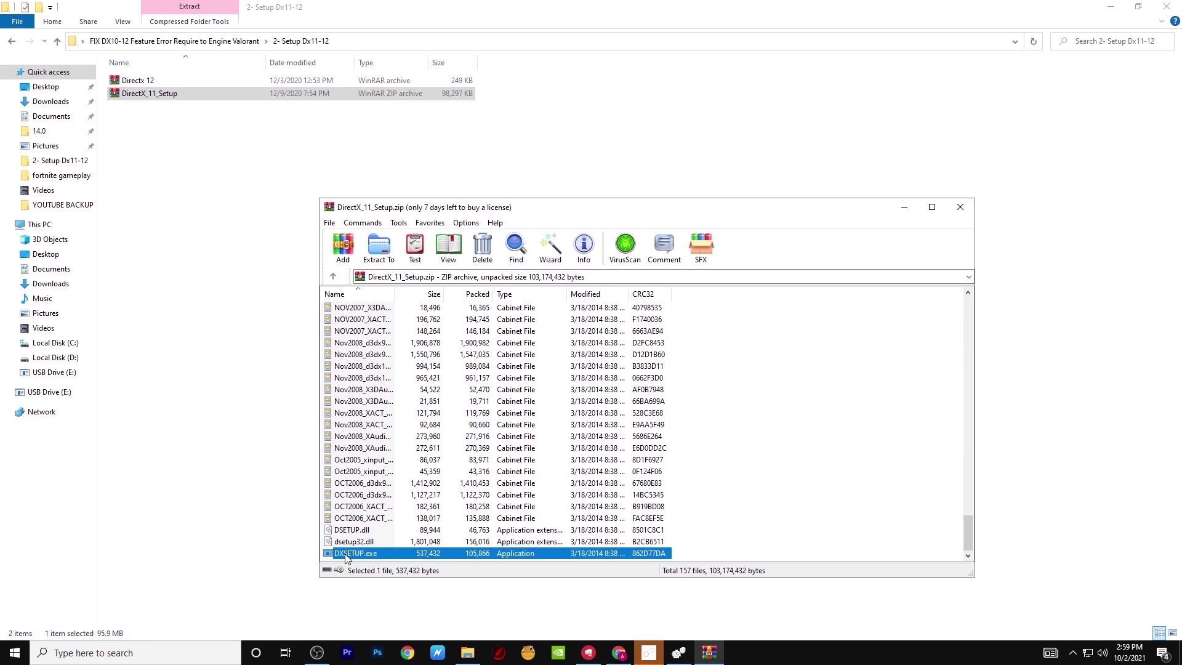
{"action": "double_click", "coordinate": [414, 554]}
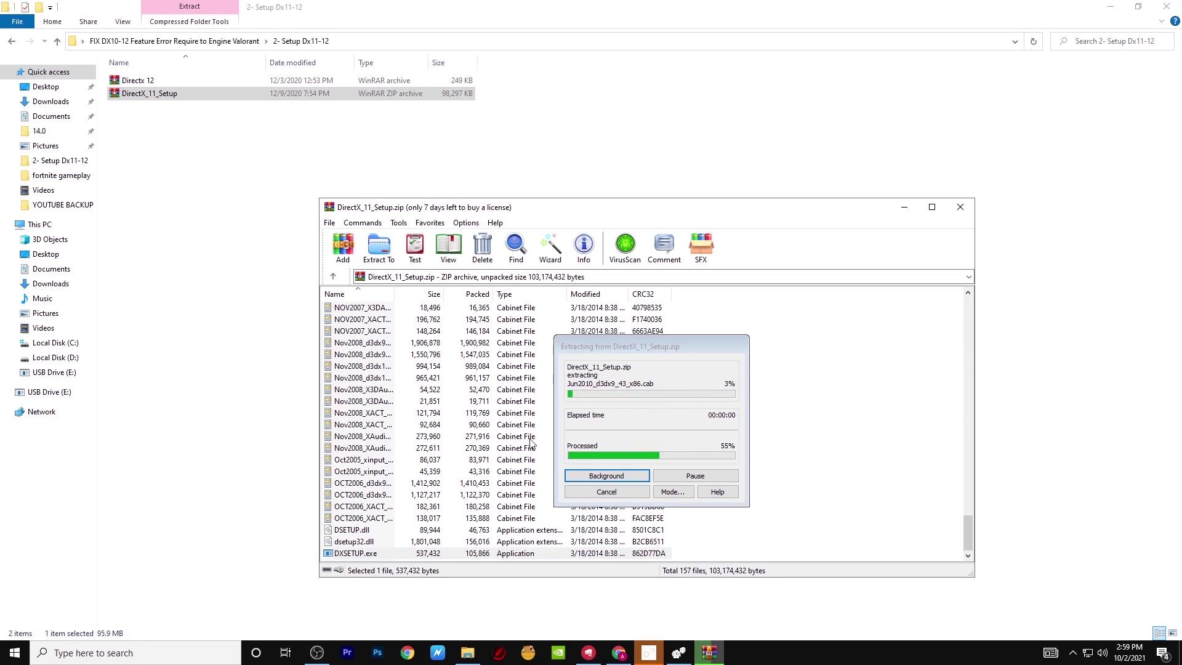
{"action": "left_click", "coordinate": [527, 410]}
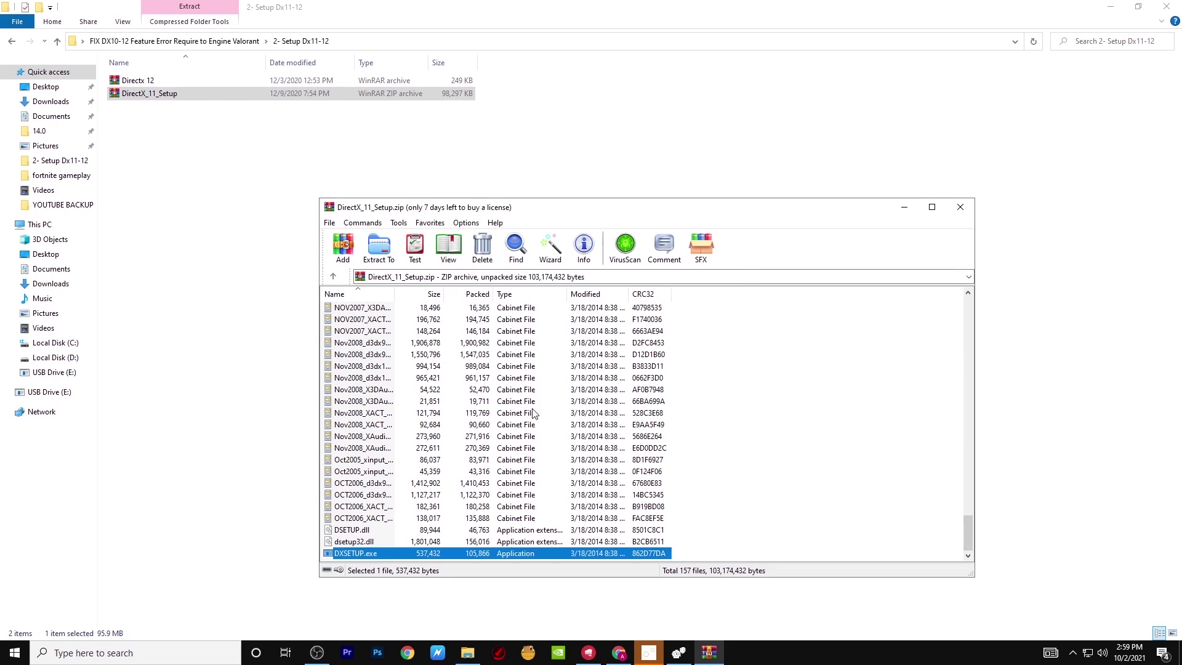
Accept the license agreement, install the DirectX 11 components, and close the DirectX_11_Setup archive
{"action": "left_click", "coordinate": [254, 291]}
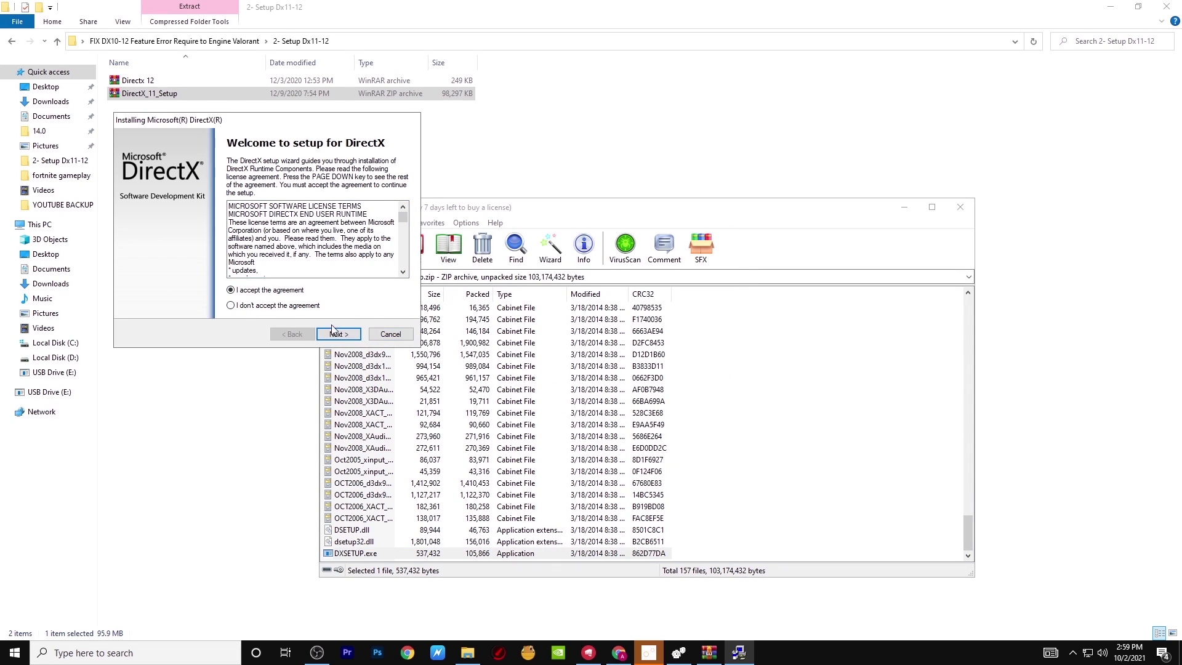
{"action": "left_click", "coordinate": [337, 334]}
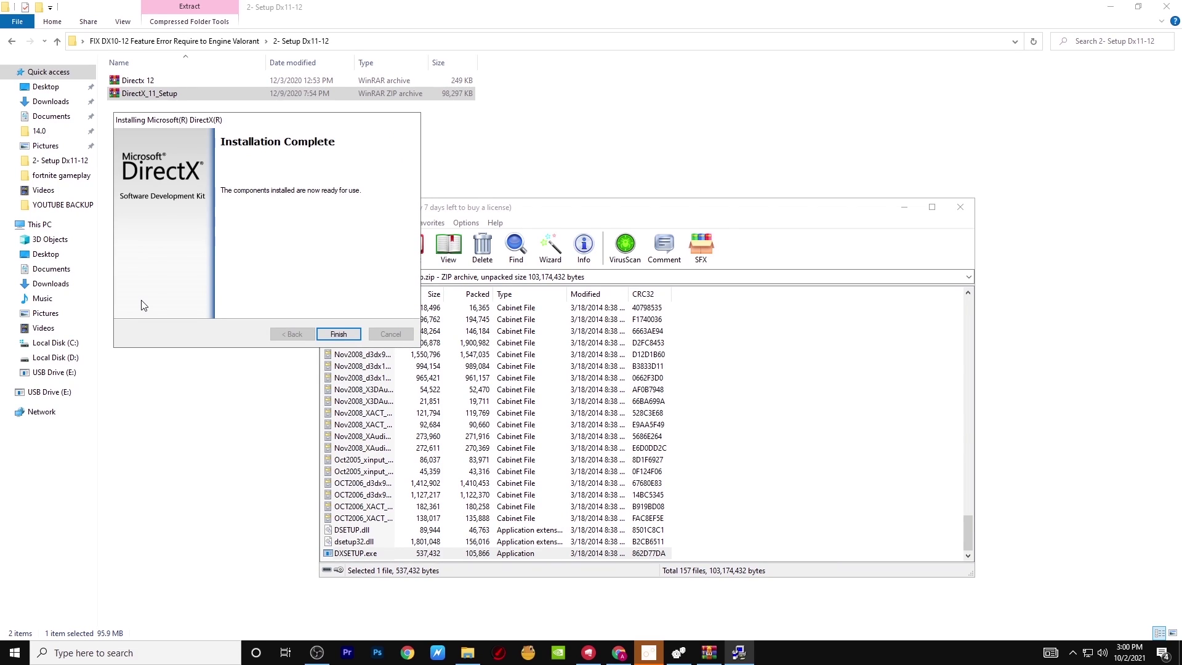
{"action": "left_click", "coordinate": [342, 334]}
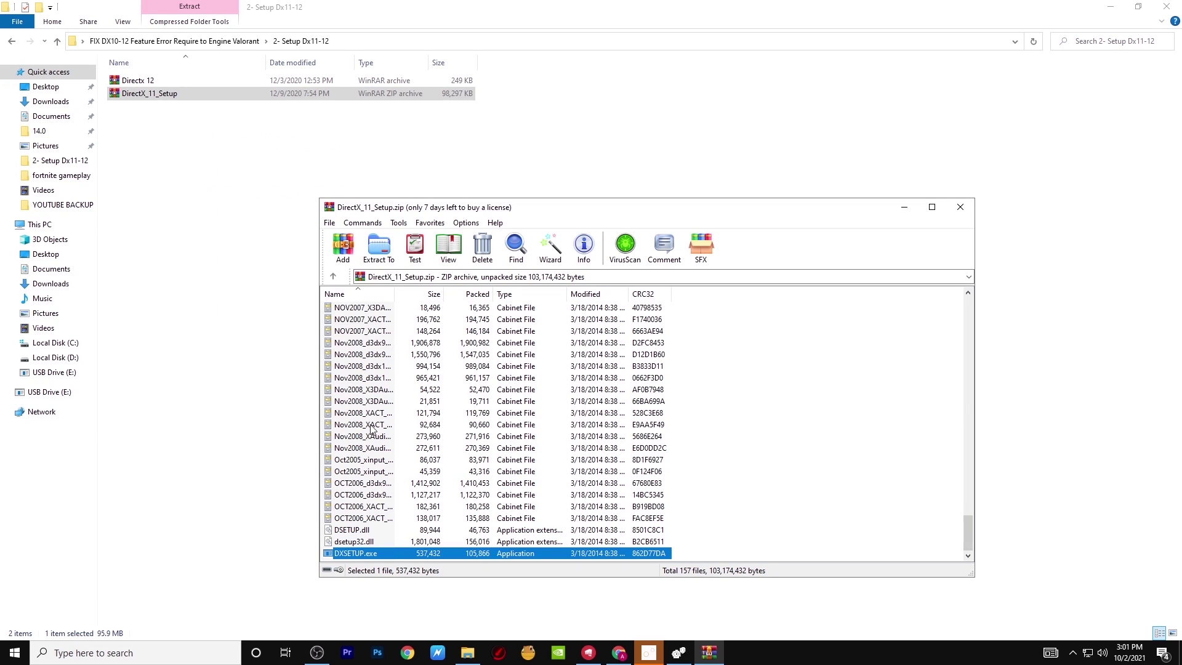
{"action": "left_click", "coordinate": [498, 435]}
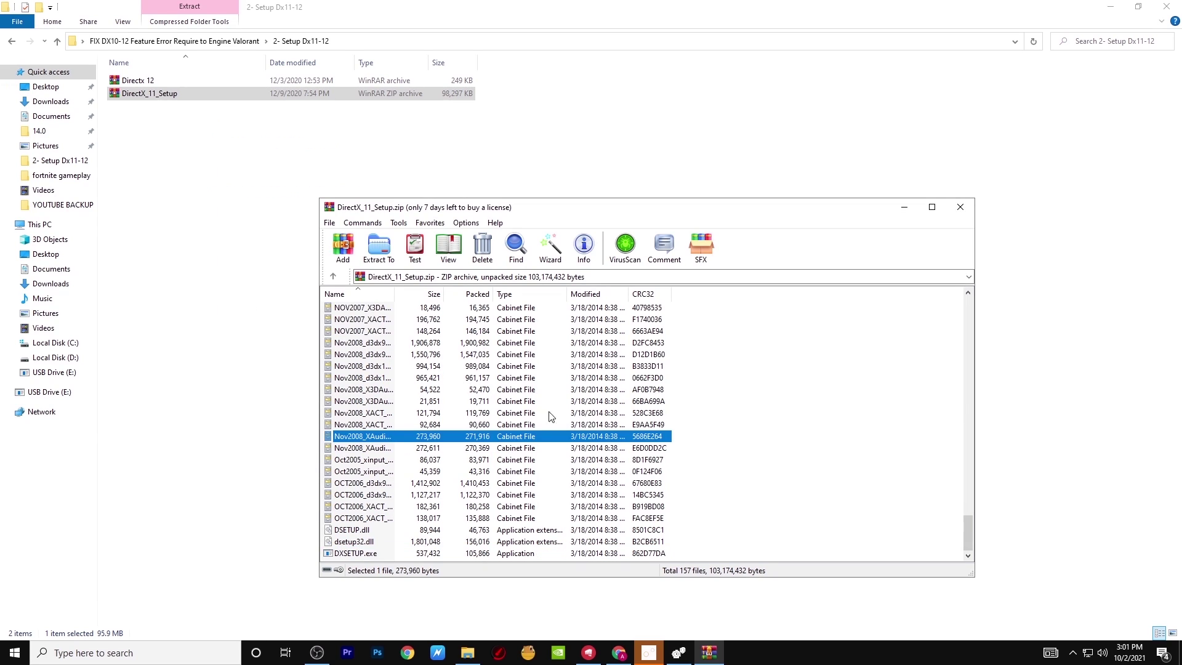
{"action": "left_click", "coordinate": [959, 208]}
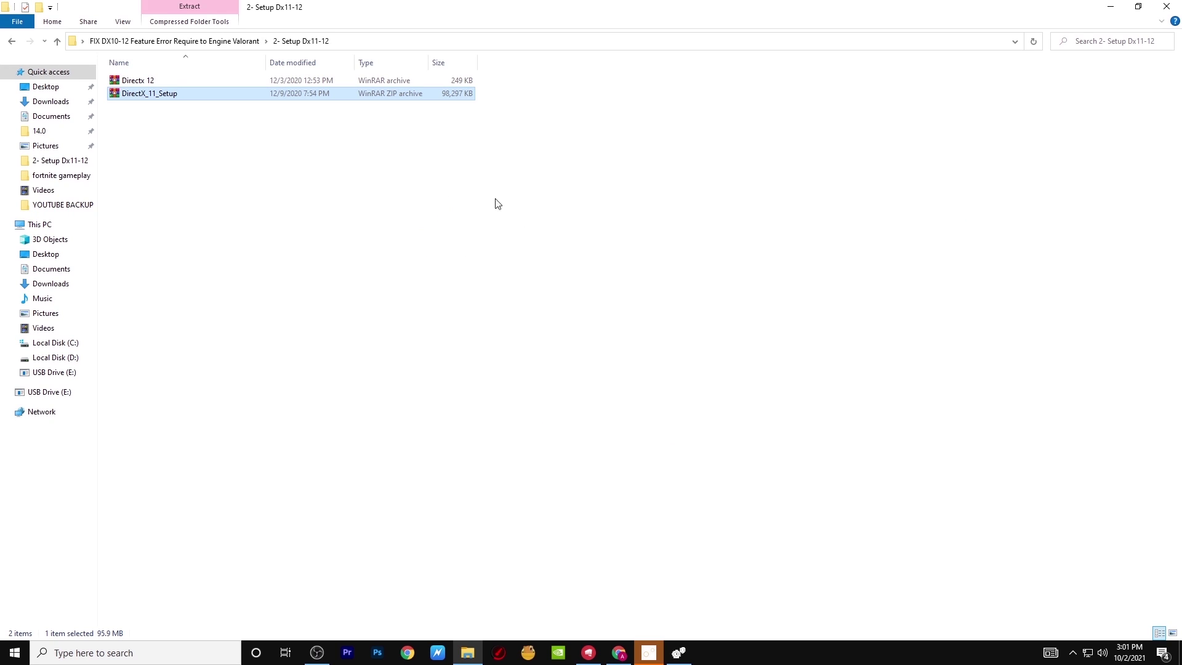
Examine the install_all batch file and vcredist installers in the "3-Visual C++ redistributable" folder, and return to the fix pack folder
{"action": "key", "text": "BackSpace"}
{"action": "left_click", "coordinate": [173, 107]}
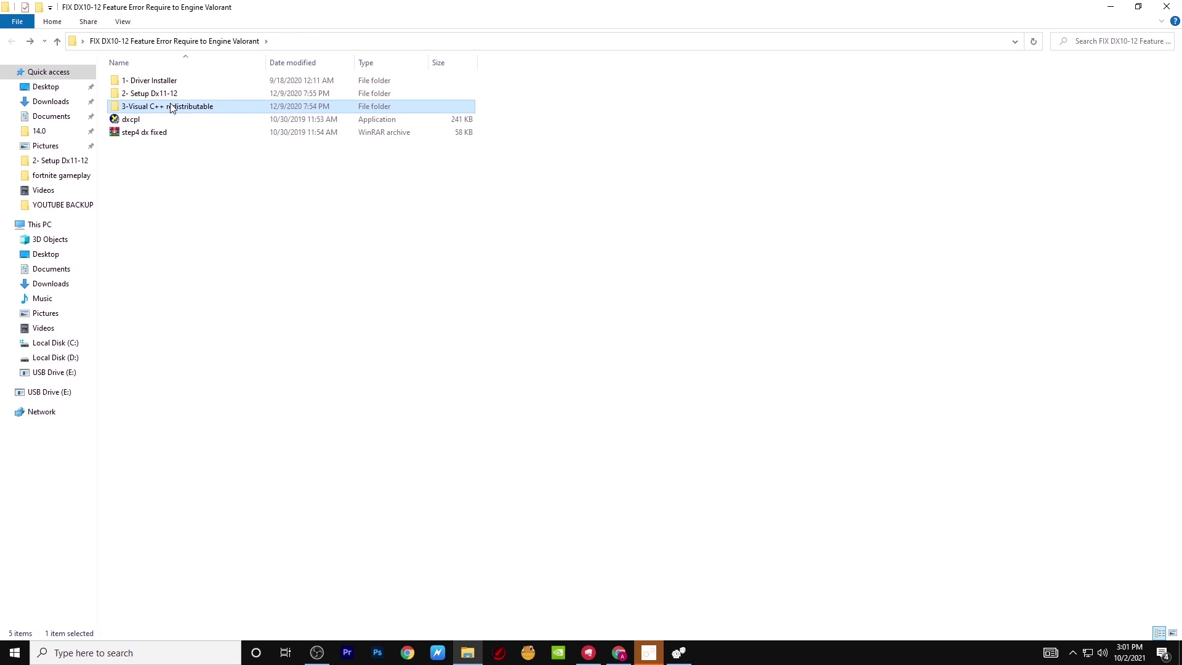
{"action": "double_click", "coordinate": [173, 107]}
{"action": "left_click_drag", "start_coordinate": [227, 338], "coordinate": [261, 102]}
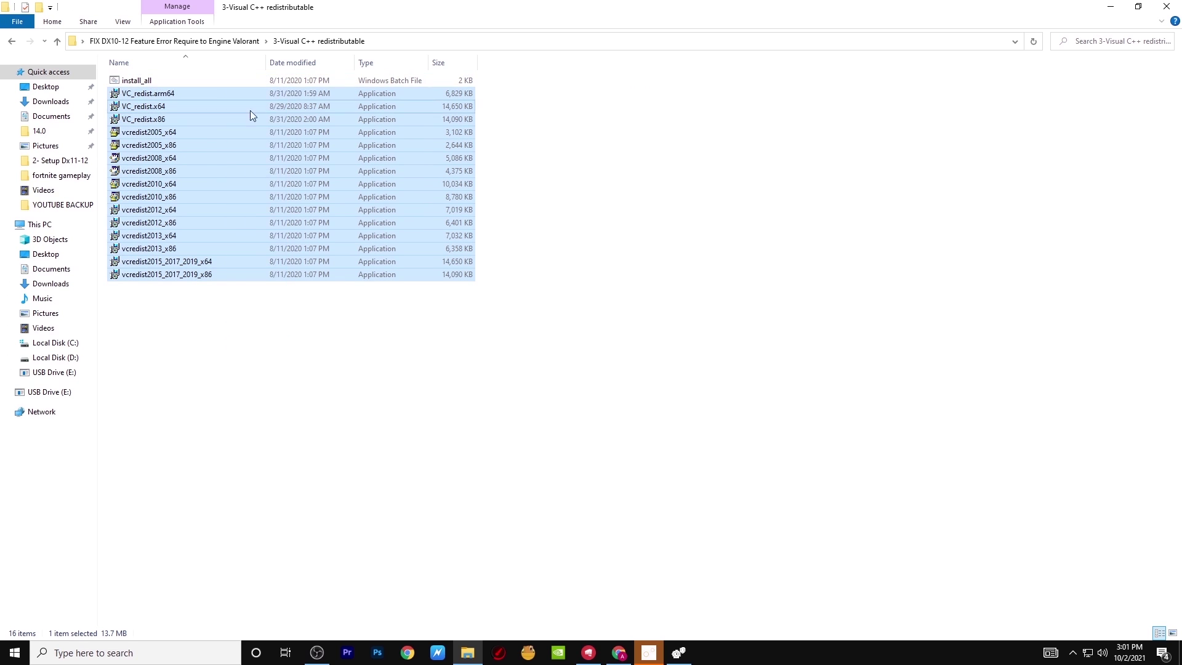
{"action": "left_click", "coordinate": [141, 82]}
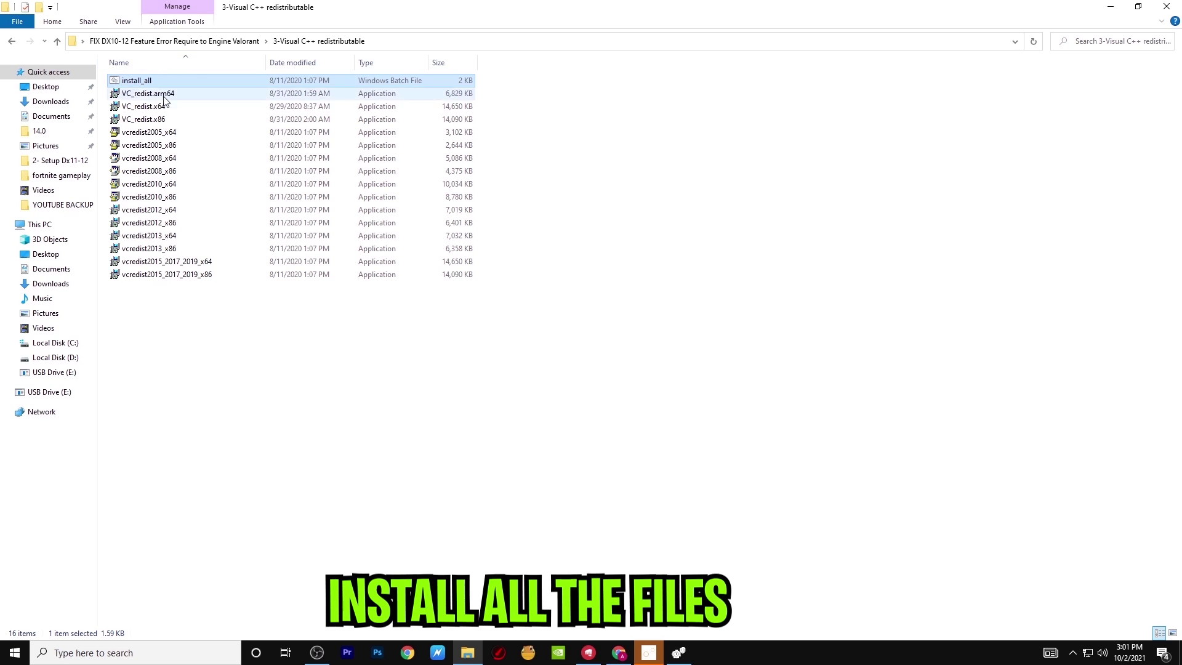
{"action": "left_click", "coordinate": [320, 325]}
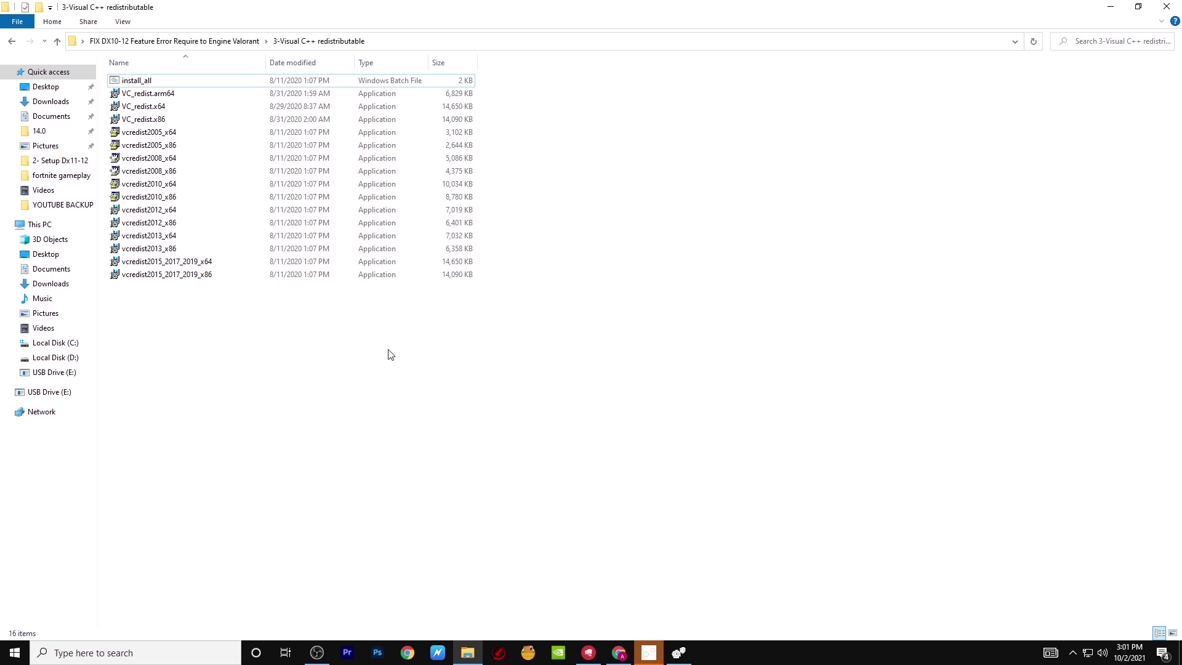
{"action": "key", "text": "alt+Left"}
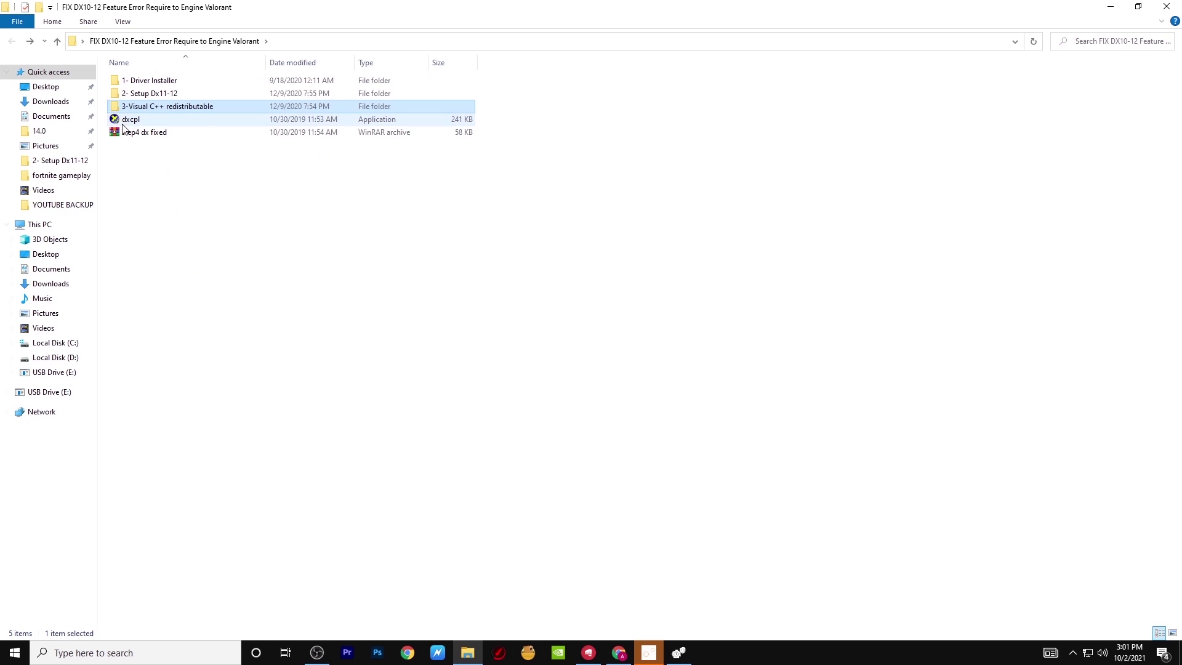
Launch dxcpl from the fix pack folder, allow it to make changes to the device, and set the debug layer to Force On
{"action": "double_click", "coordinate": [147, 123]}
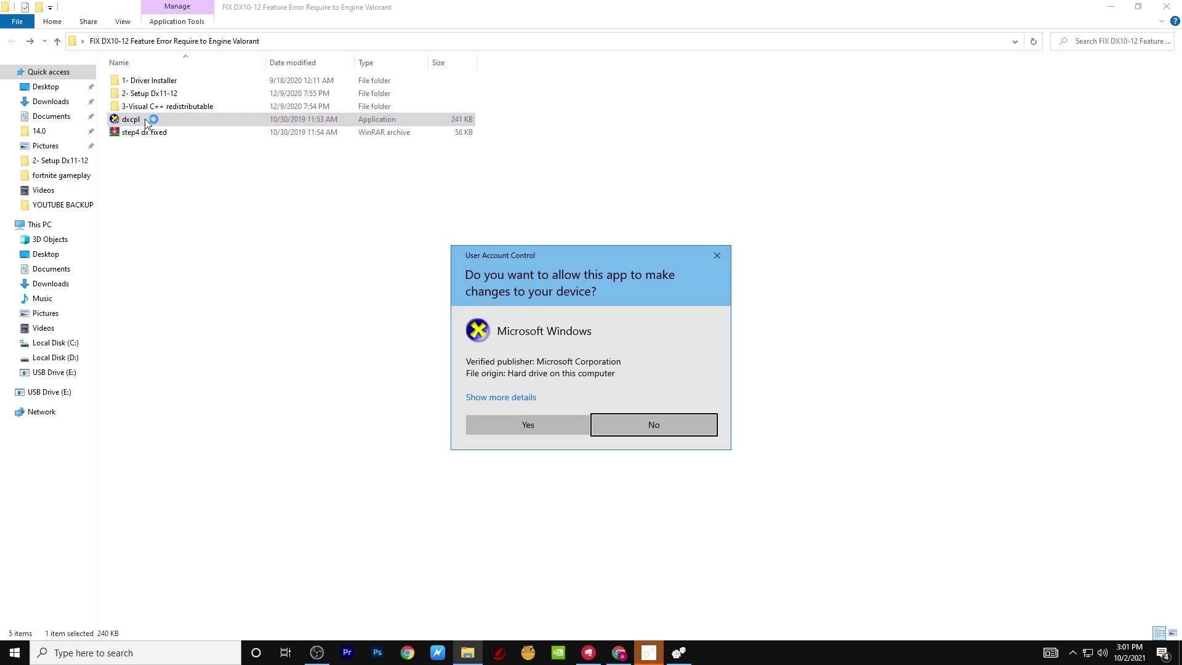
{"action": "left_click", "coordinate": [517, 425]}
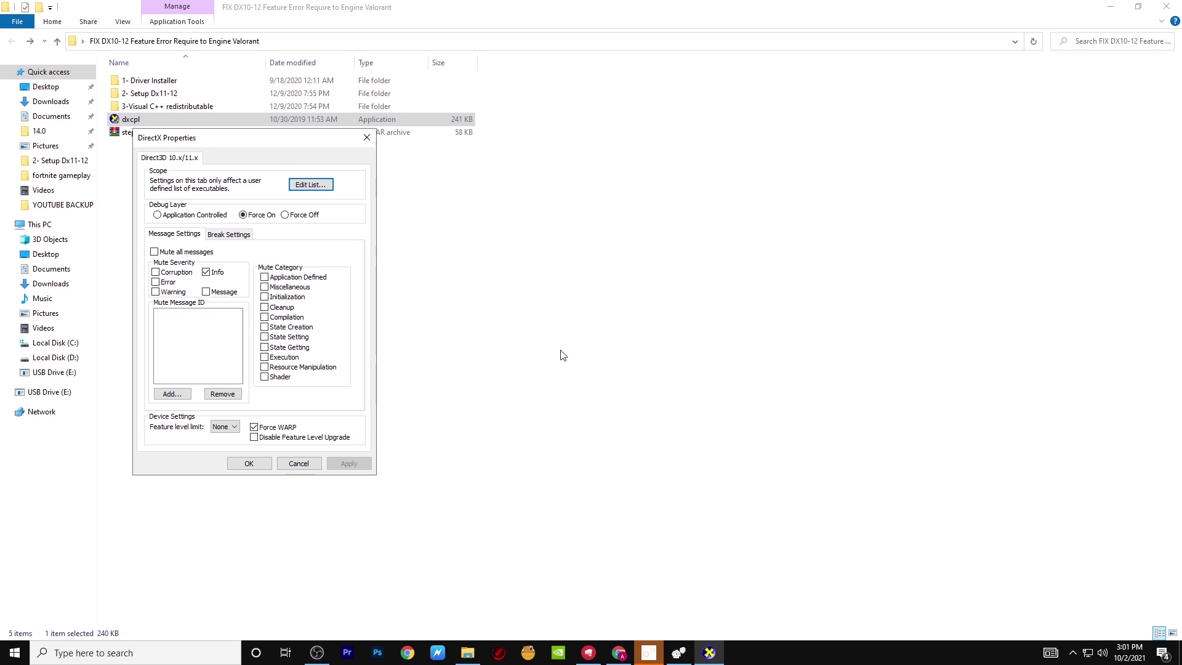
{"action": "left_click_drag", "start_coordinate": [270, 144], "coordinate": [648, 221]}
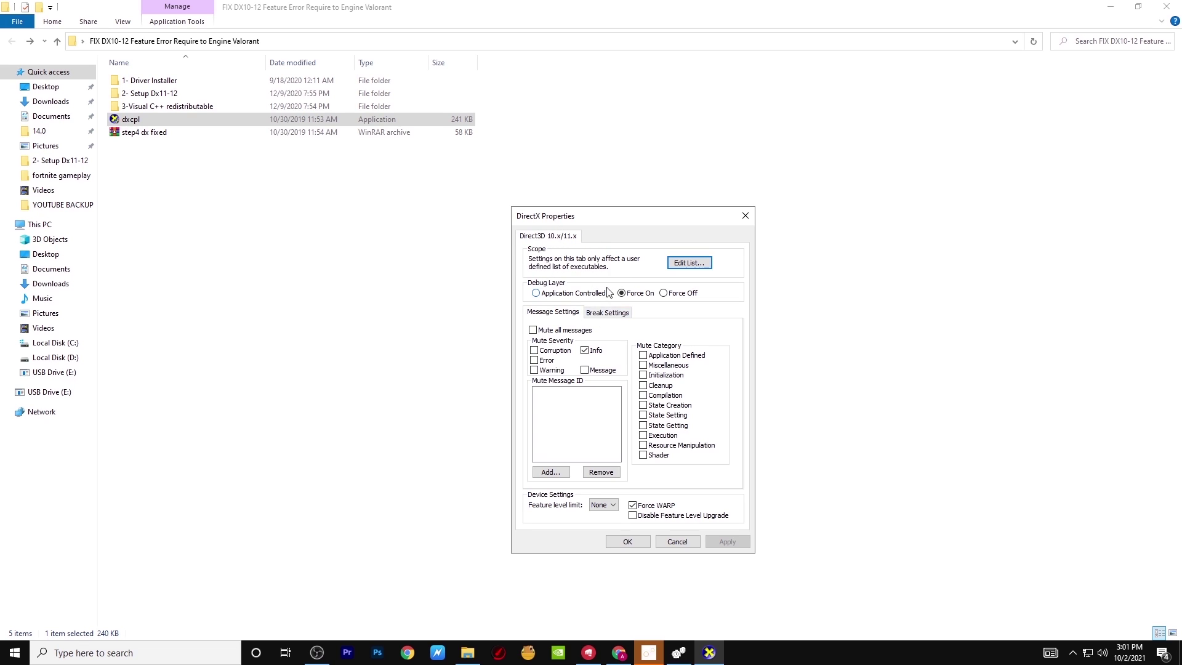
{"action": "left_click", "coordinate": [639, 294]}
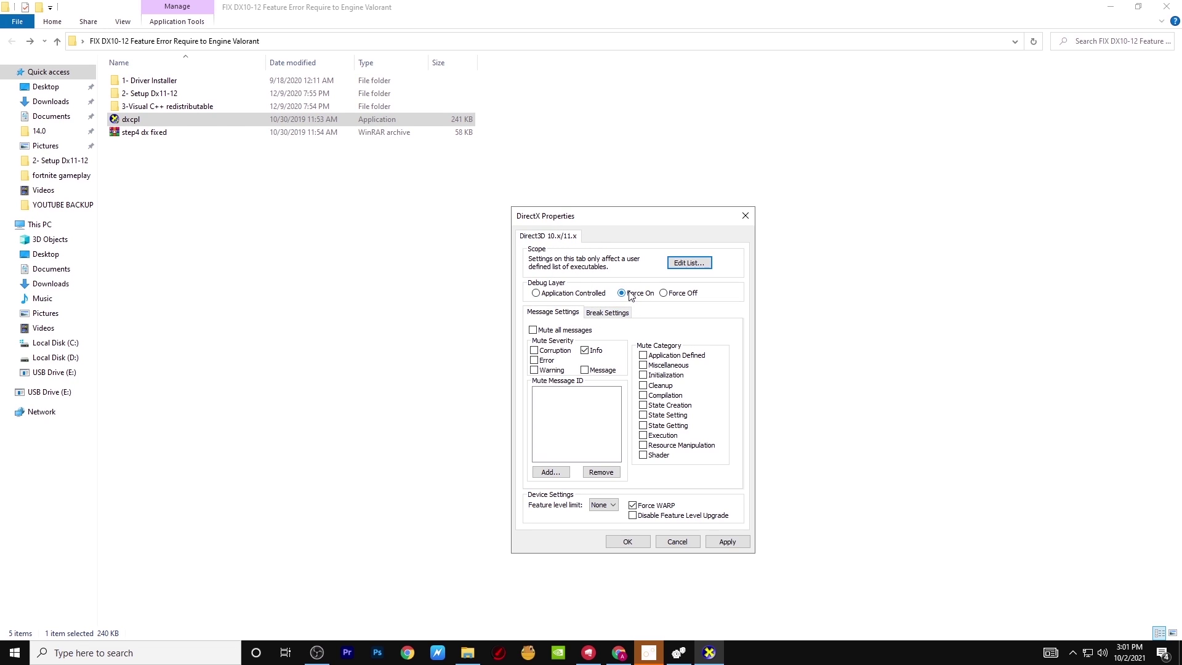
For the Direct3D executable list, browse to VALORANT-Win64-Shipping in C:\Riot Games\VALORANT\live\ShooterGame\Binaries\Win64
{"action": "left_click", "coordinate": [690, 265]}
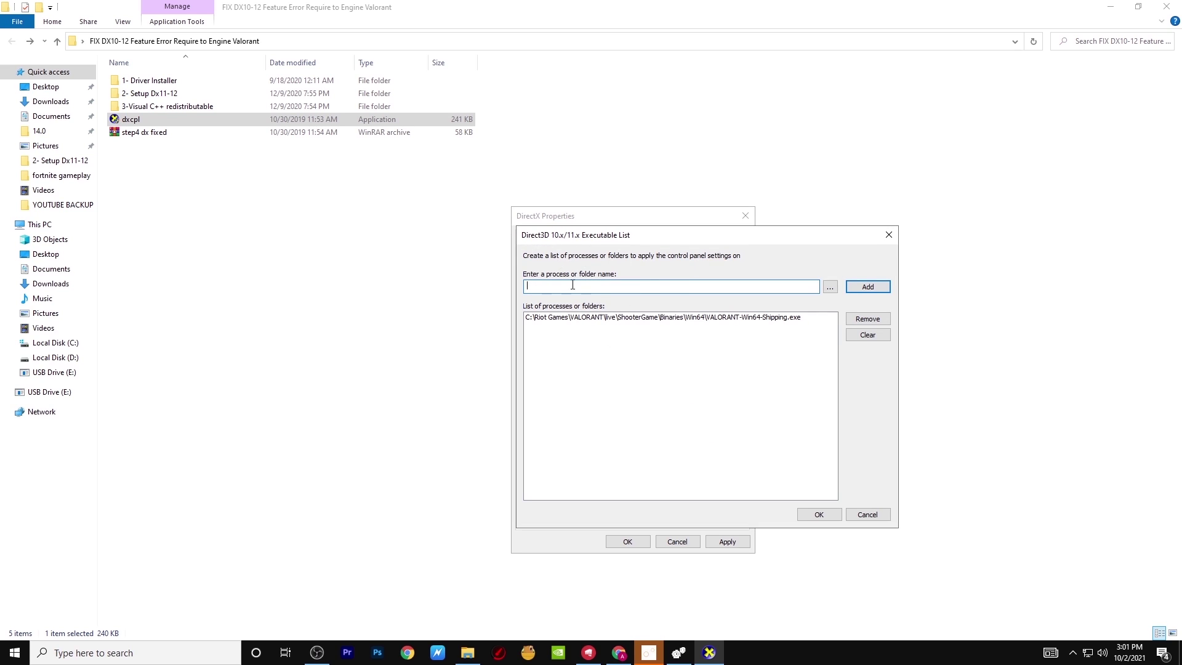
{"action": "left_click", "coordinate": [830, 287]}
{"action": "scroll", "coordinate": [590, 430], "scroll_direction": "down", "scroll_amount": 3}
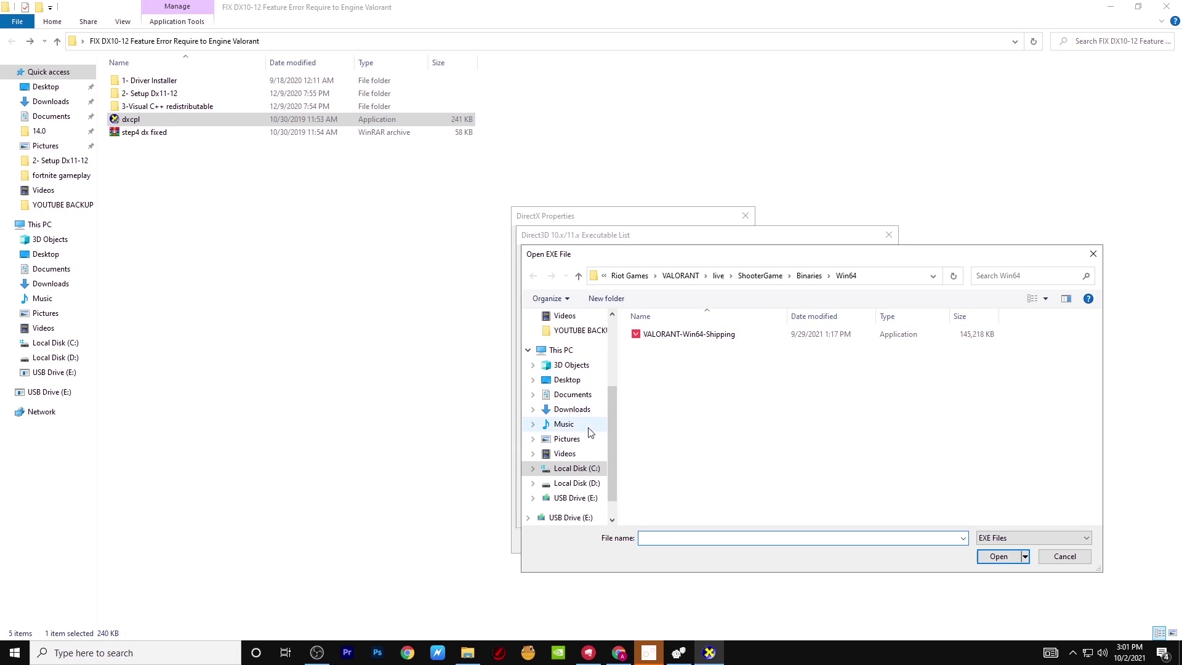
{"action": "left_click", "coordinate": [576, 468]}
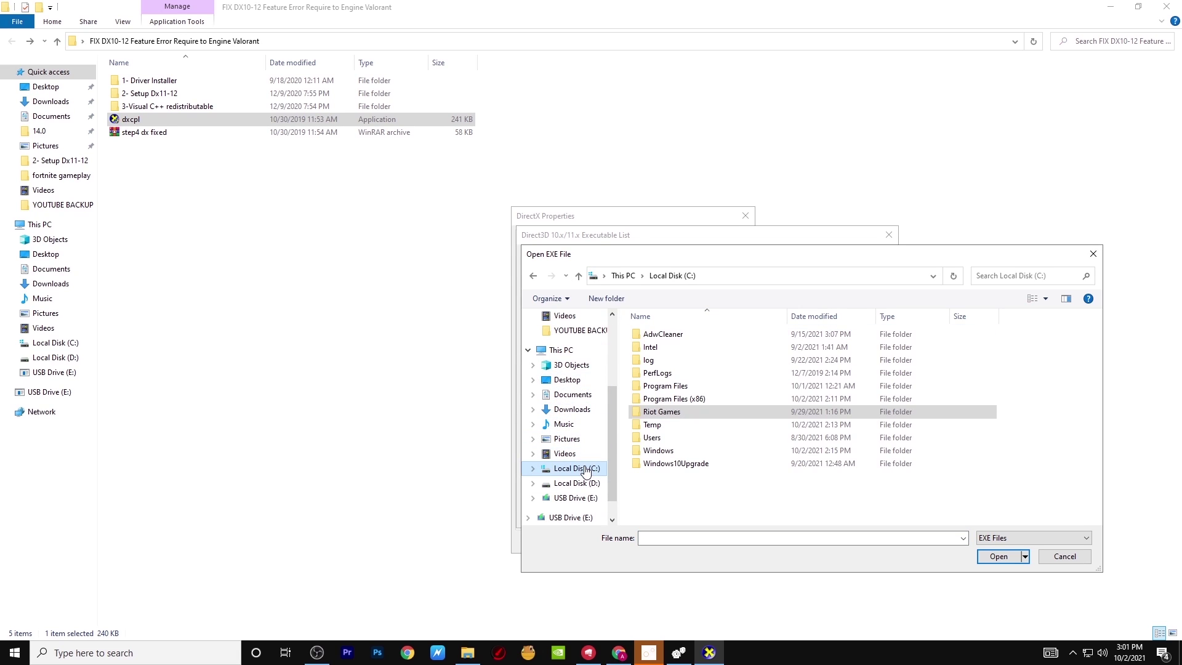
{"action": "double_click", "coordinate": [674, 412]}
{"action": "double_click", "coordinate": [654, 348]}
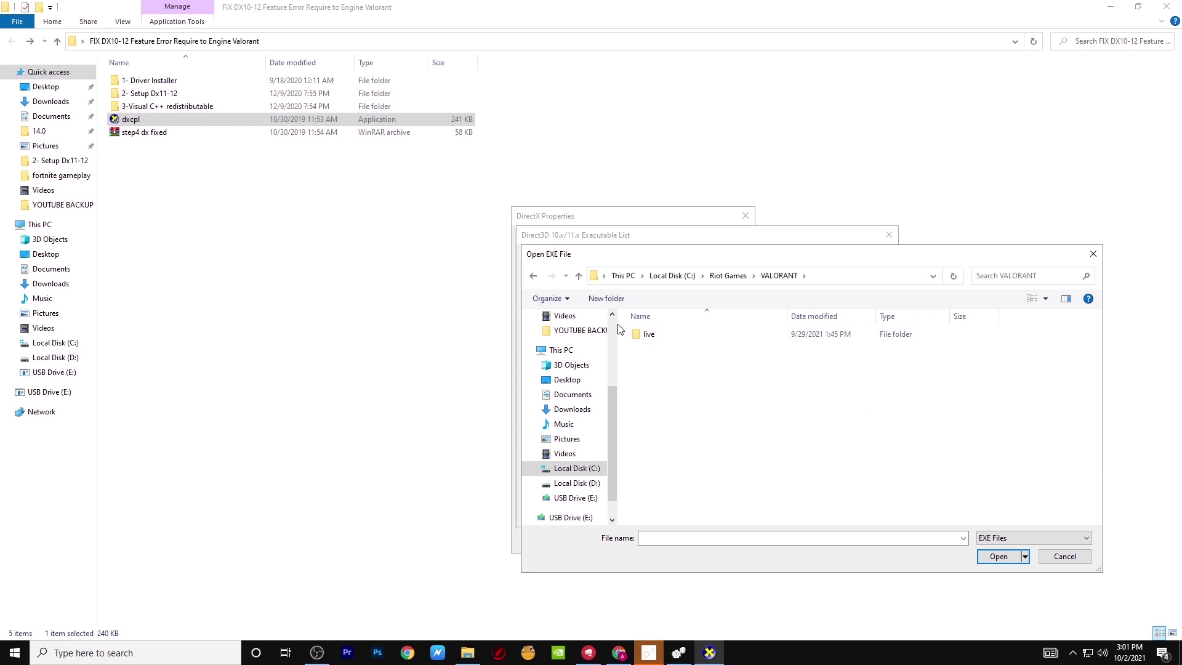
{"action": "double_click", "coordinate": [653, 335]}
{"action": "double_click", "coordinate": [667, 348]}
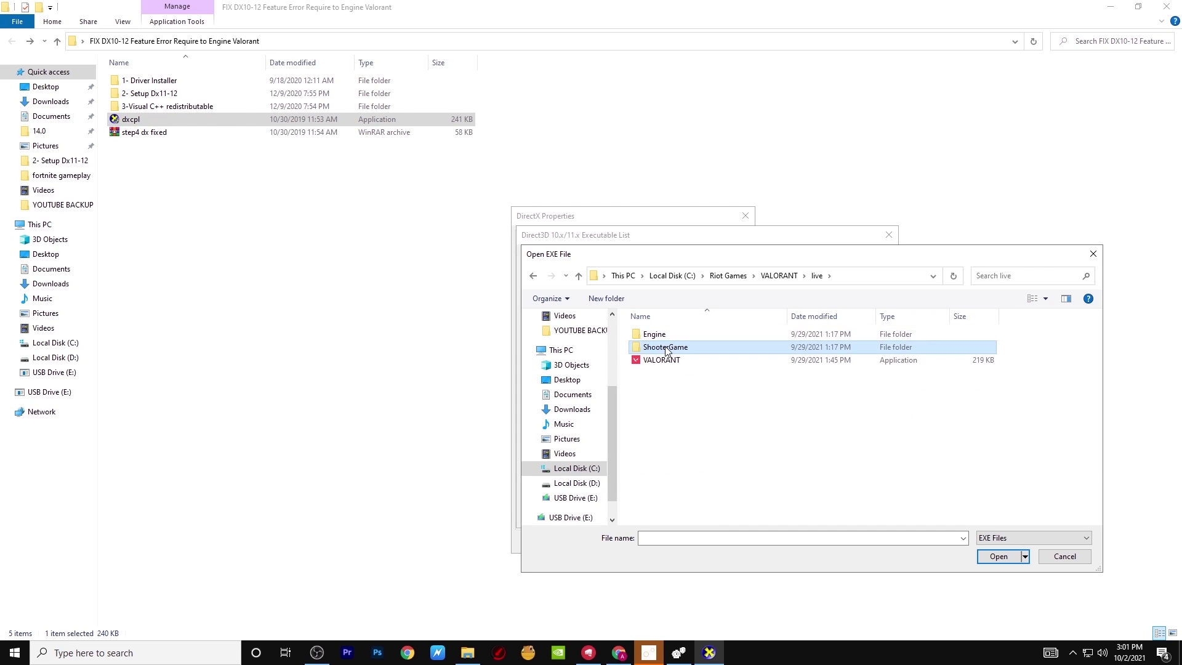
{"action": "double_click", "coordinate": [653, 336]}
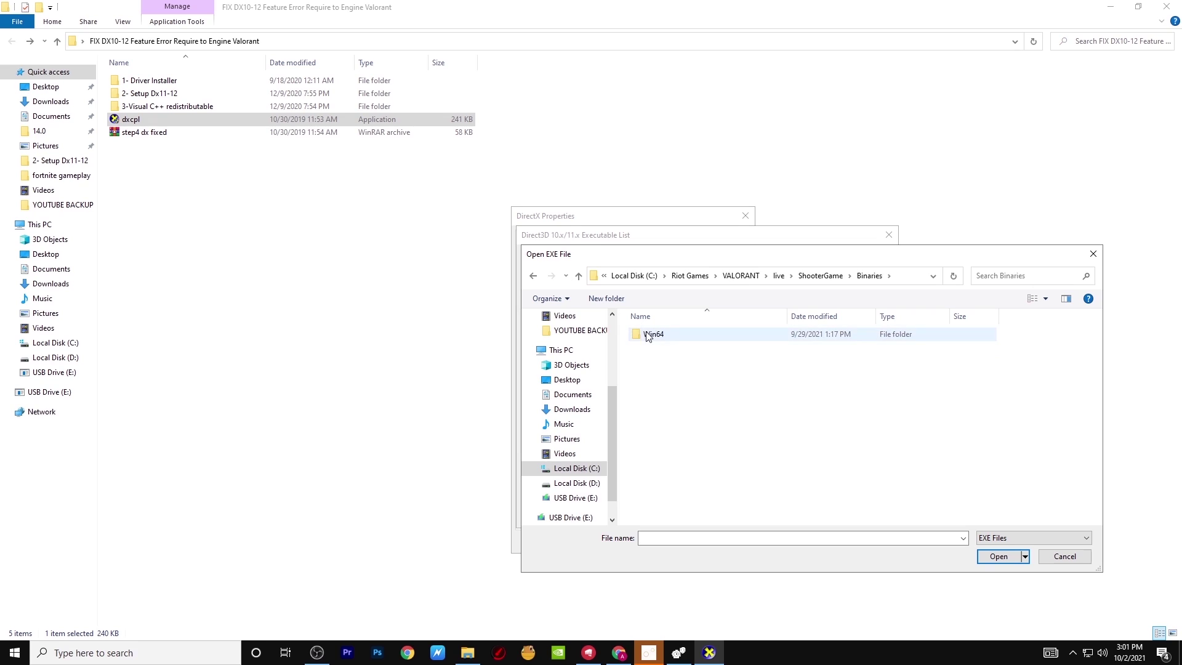
{"action": "double_click", "coordinate": [674, 337]}
{"action": "double_click", "coordinate": [647, 335]}
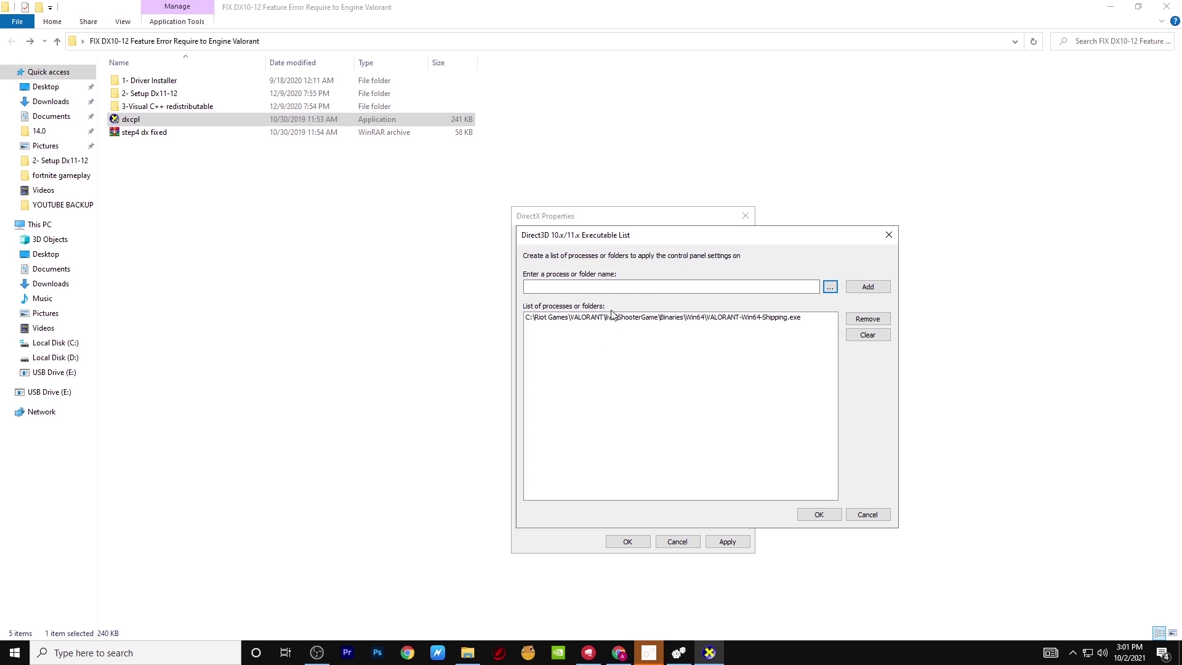
Confirm the executable list, apply the DirectX Properties settings, and close the dialog
{"action": "left_click", "coordinate": [819, 514]}
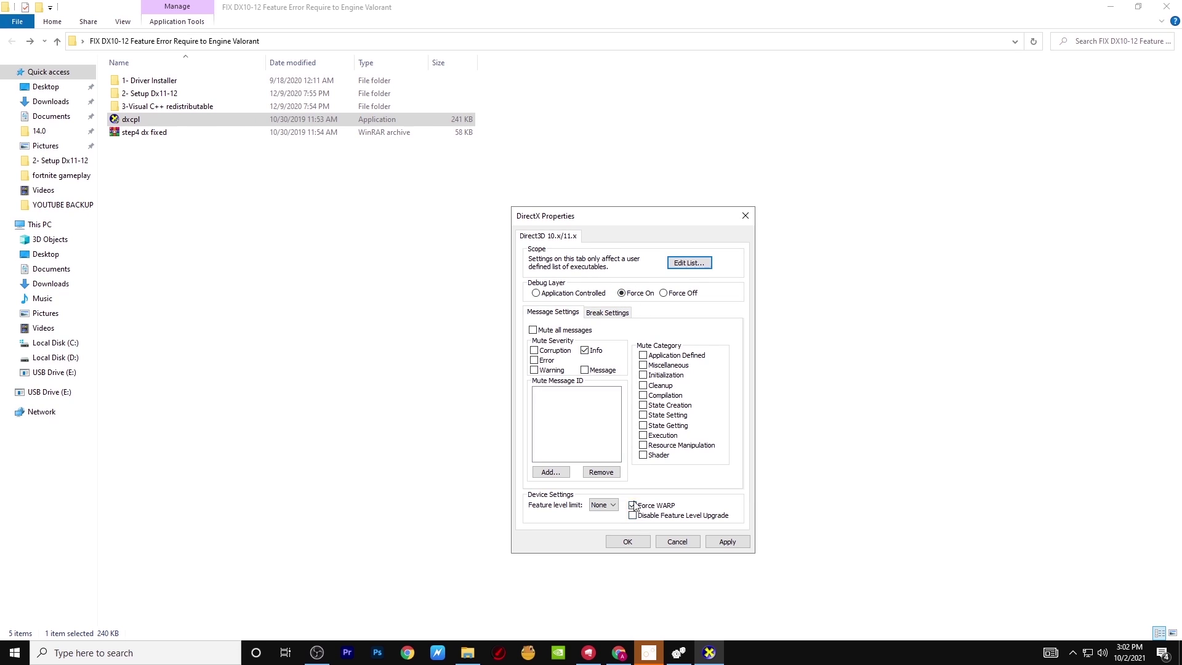
{"action": "left_click", "coordinate": [721, 546]}
{"action": "left_click", "coordinate": [636, 544]}
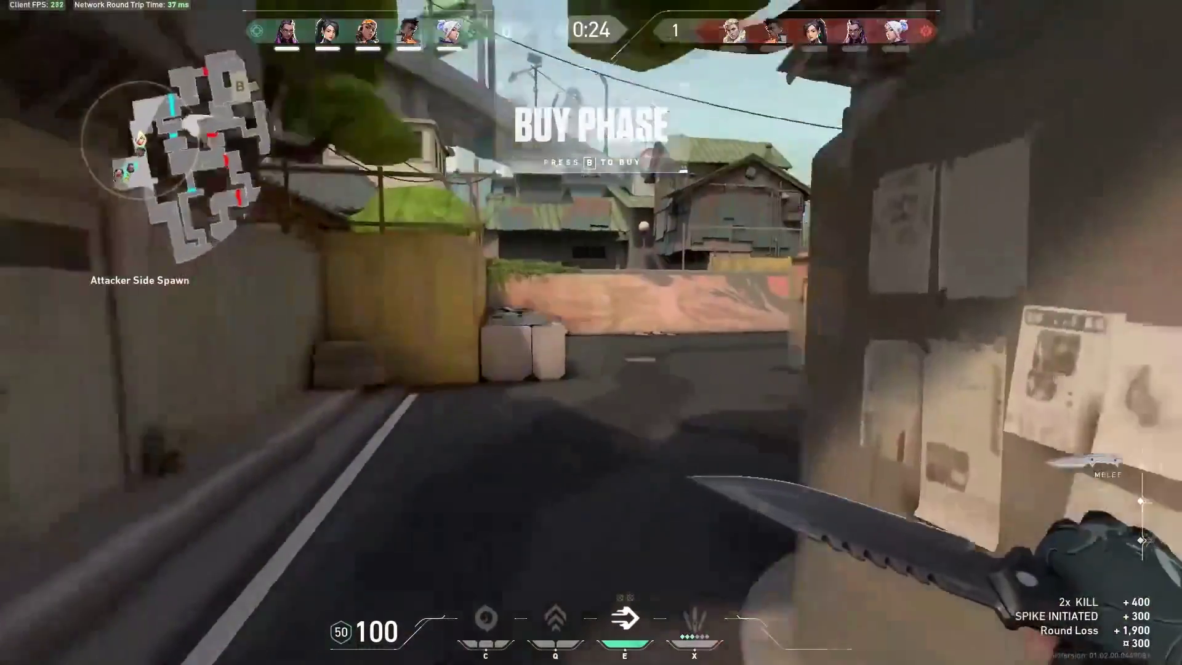
{"action": "key", "text": "w"}
{"action": "key", "text": "w"}
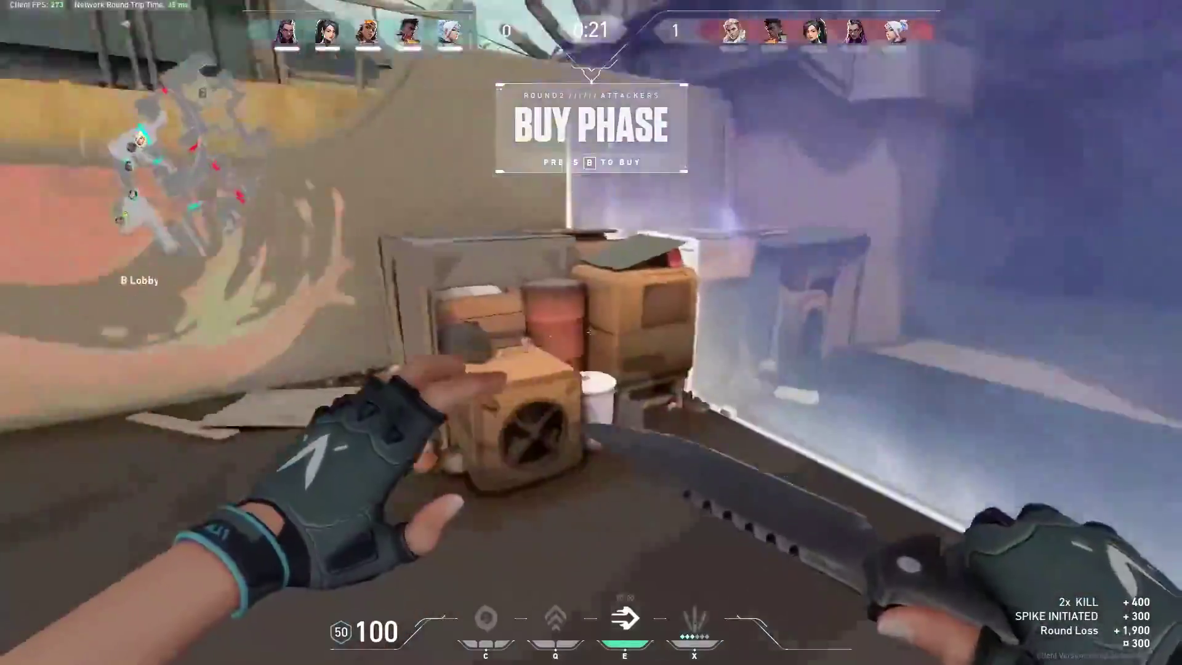
{"action": "key", "text": "w"}
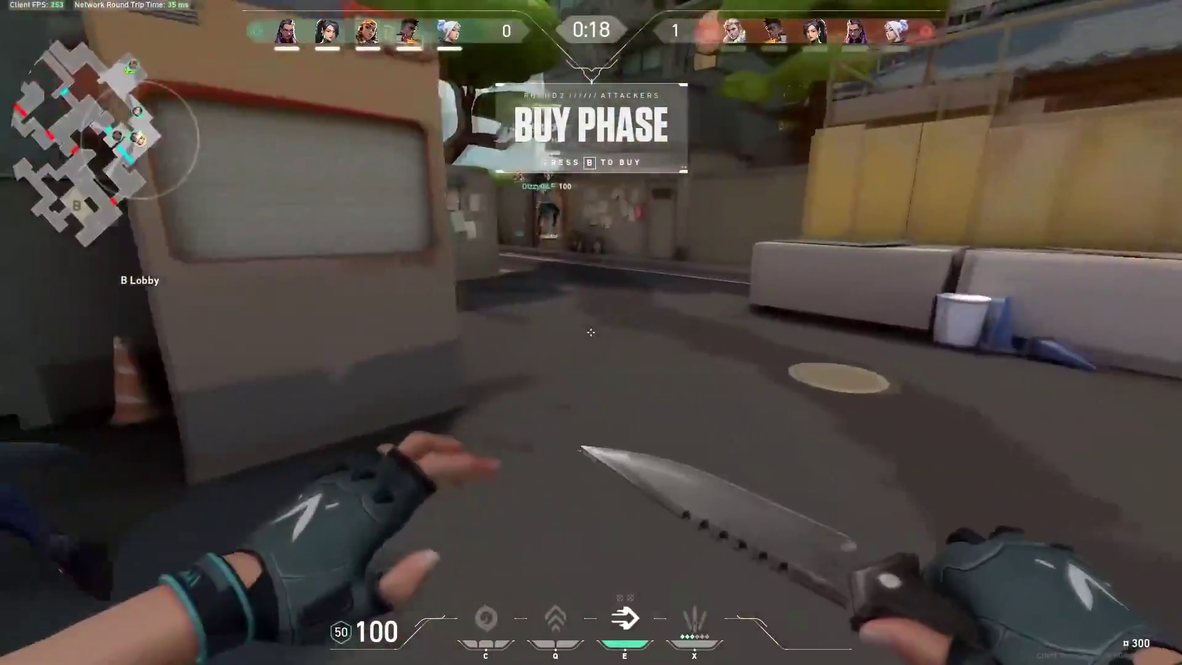
{"action": "key", "text": "w"}
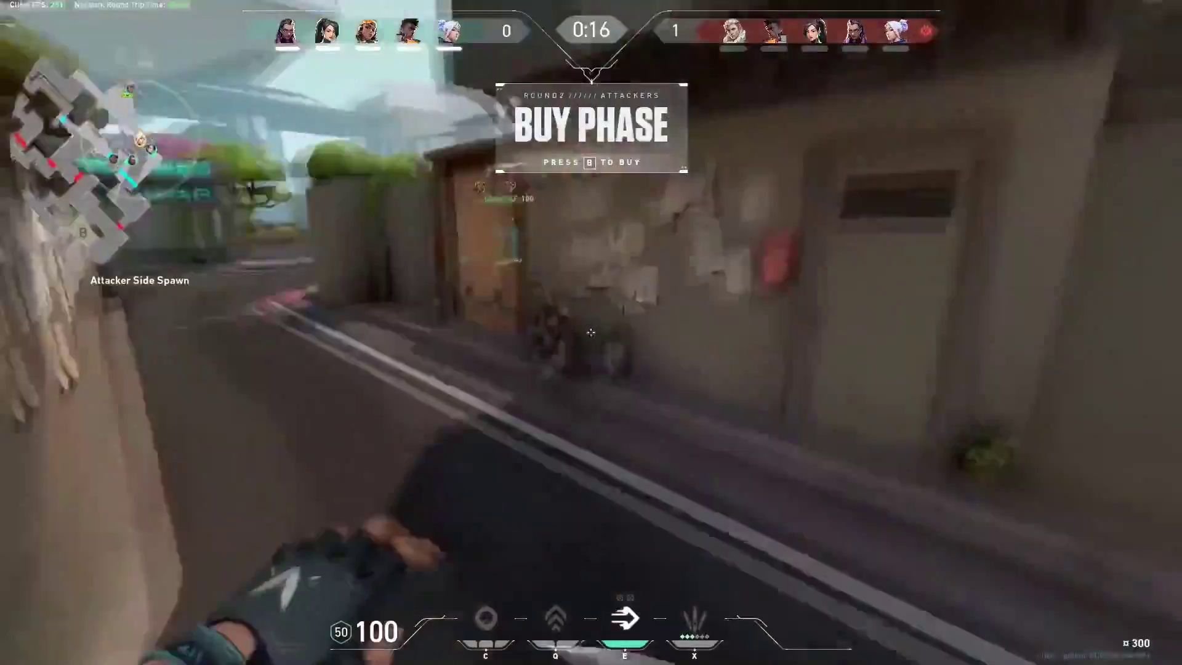